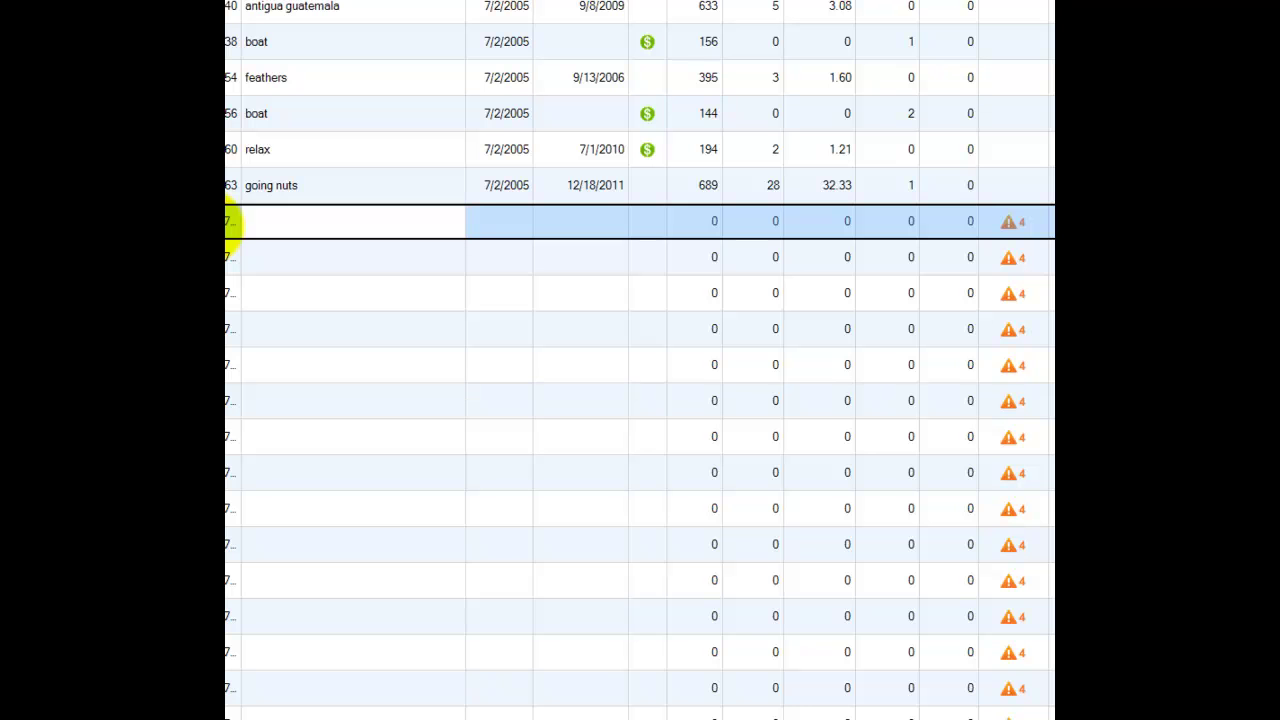
- Open the new golden-cups photo's details and enter the title 'Tilte'
{"action": "double_click", "coordinate": [241, 222]}
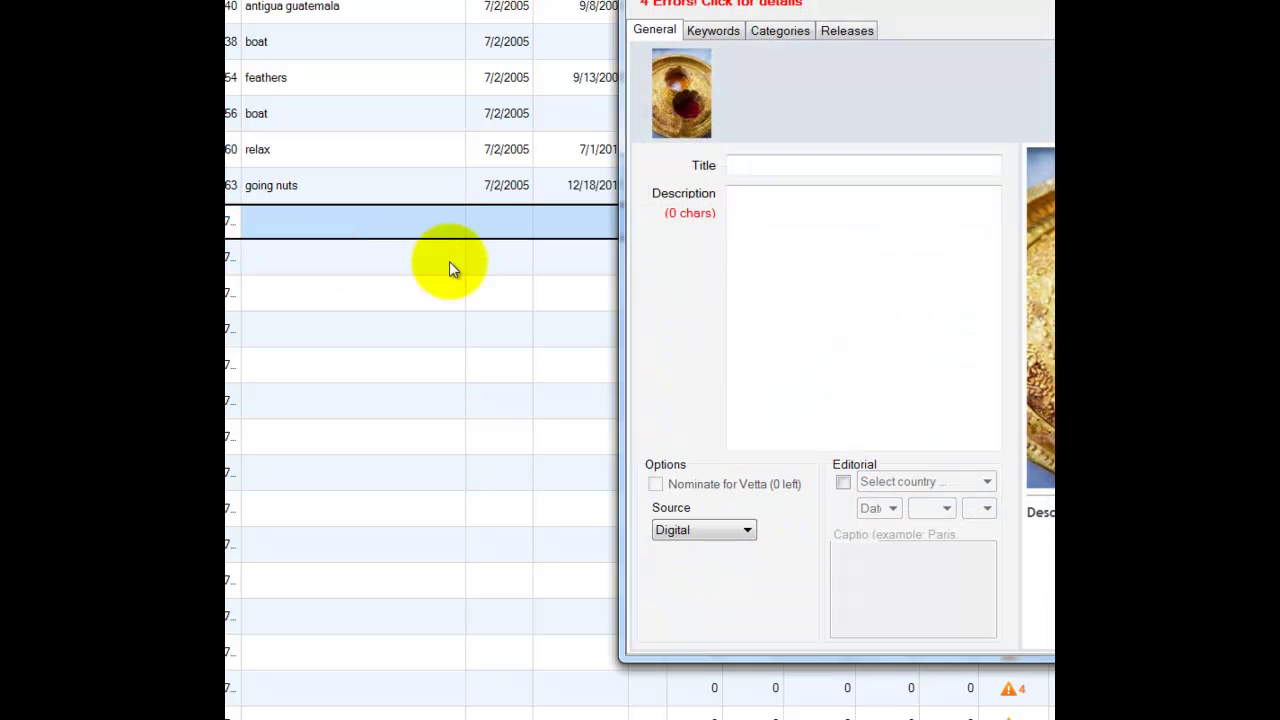
{"action": "left_click_drag", "start_coordinate": [936, 0], "coordinate": [542, 25]}
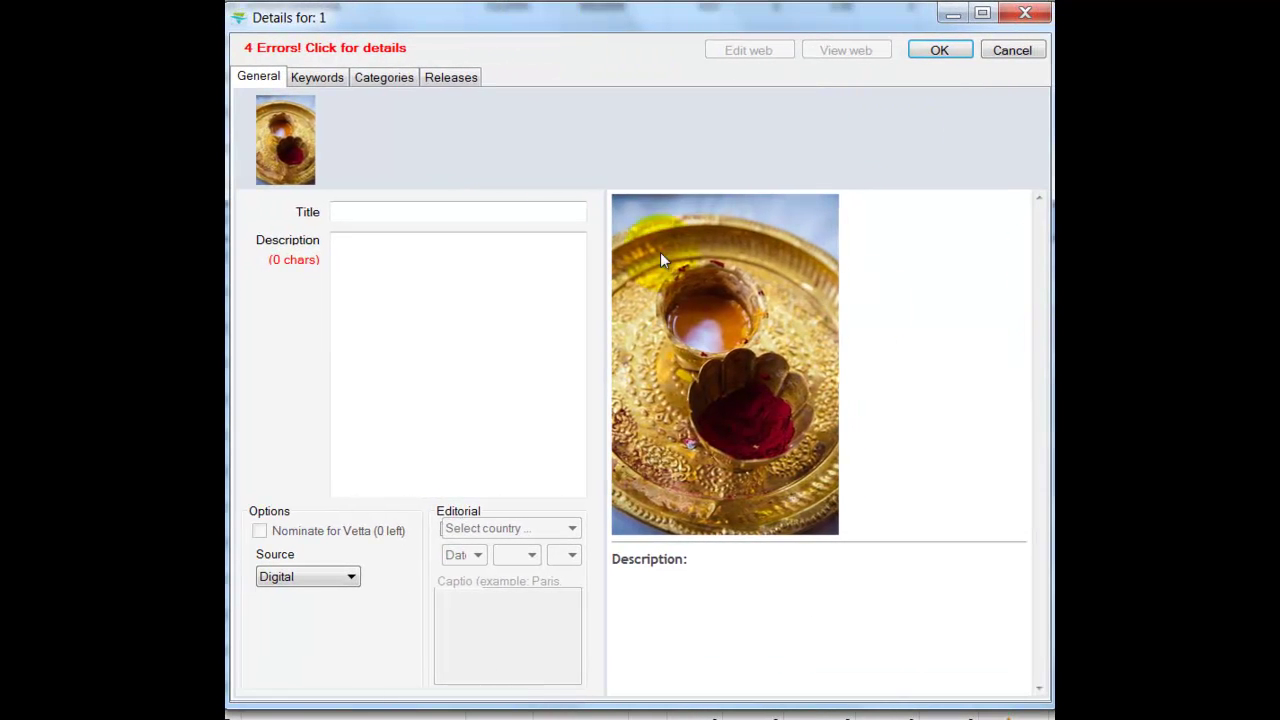
{"action": "left_click", "coordinate": [396, 213]}
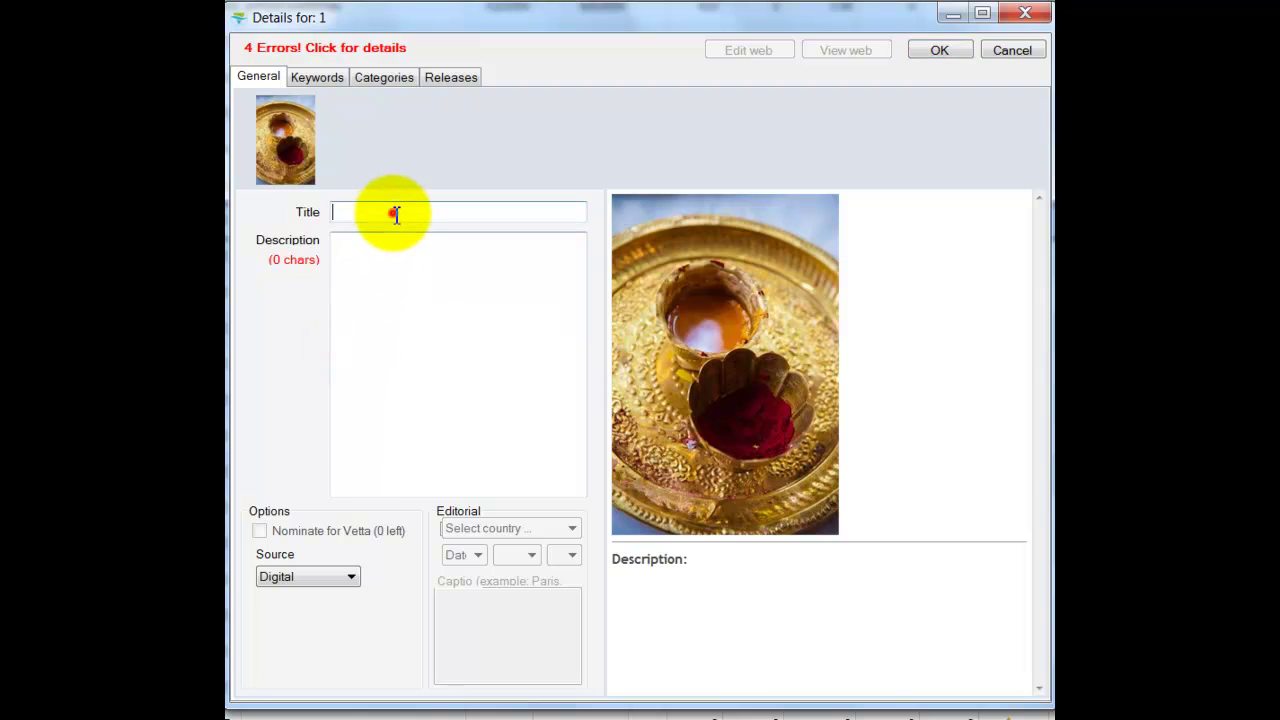
{"action": "type", "text": "Tilte"}
- Write the description 'Indian cups', correcting the mistyped attempts
{"action": "left_click", "coordinate": [426, 273]}
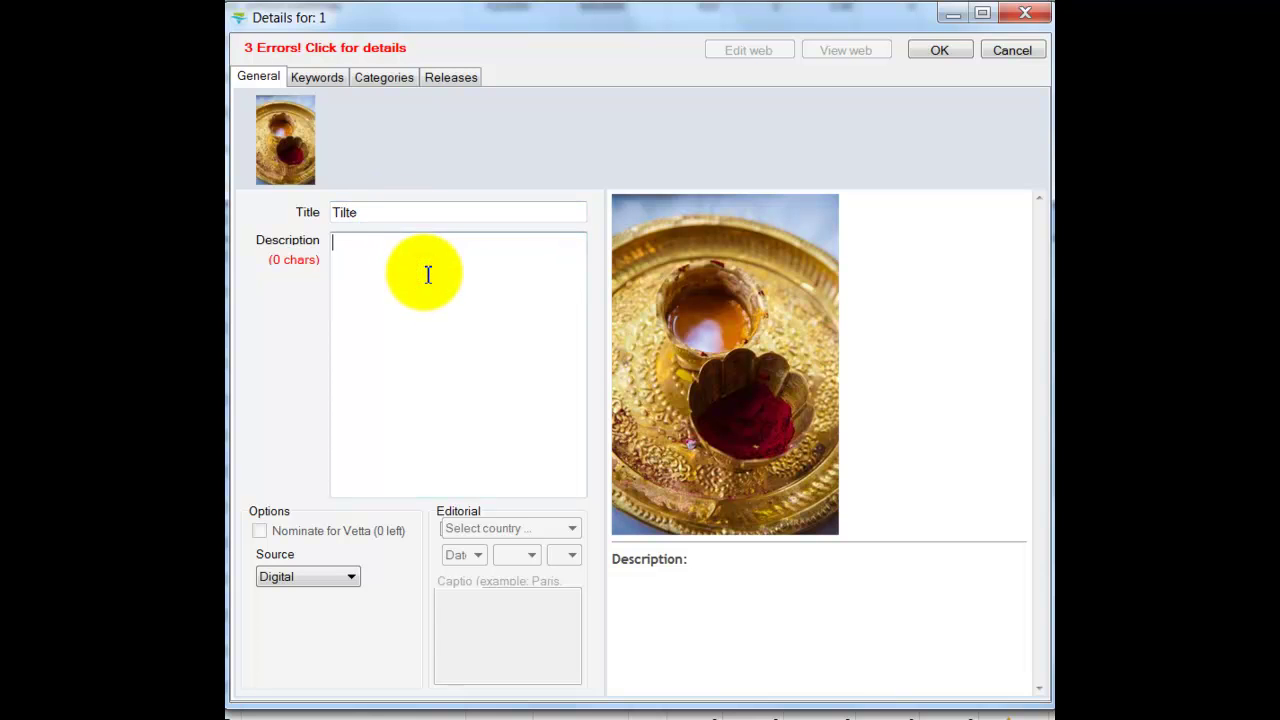
{"action": "type", "text": "Indian cups"}
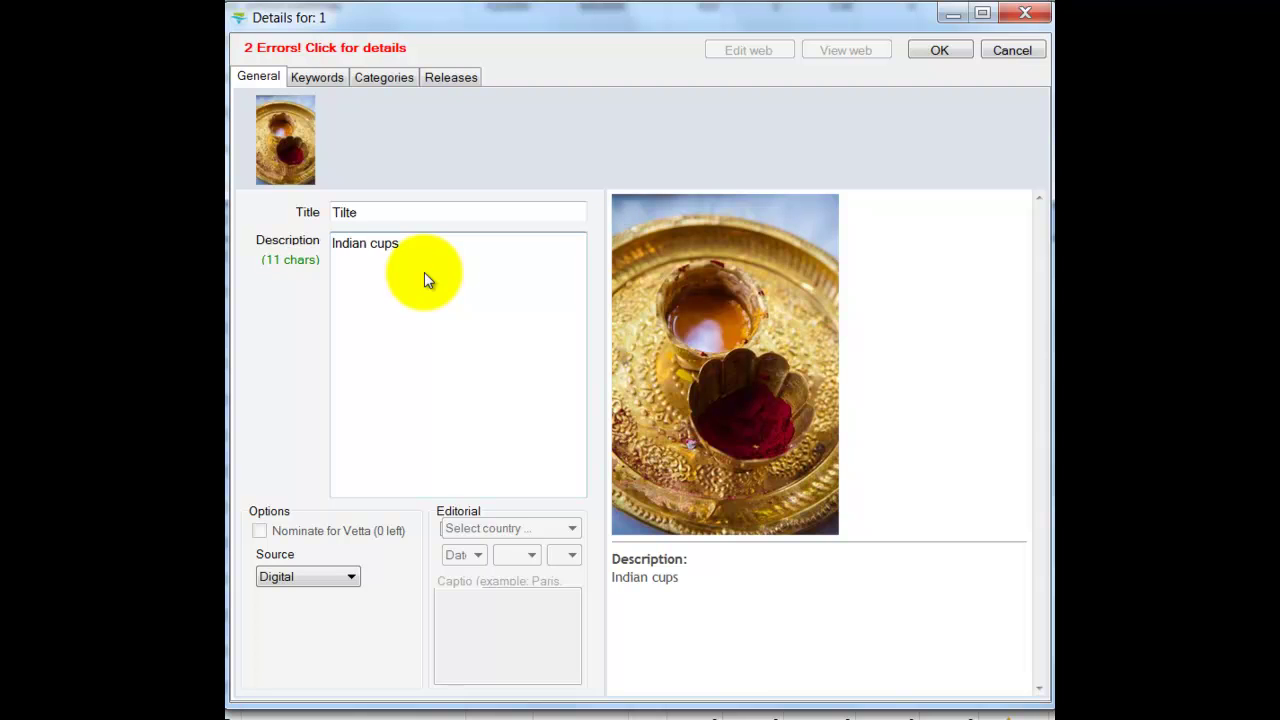
{"action": "left_click", "coordinate": [320, 77]}
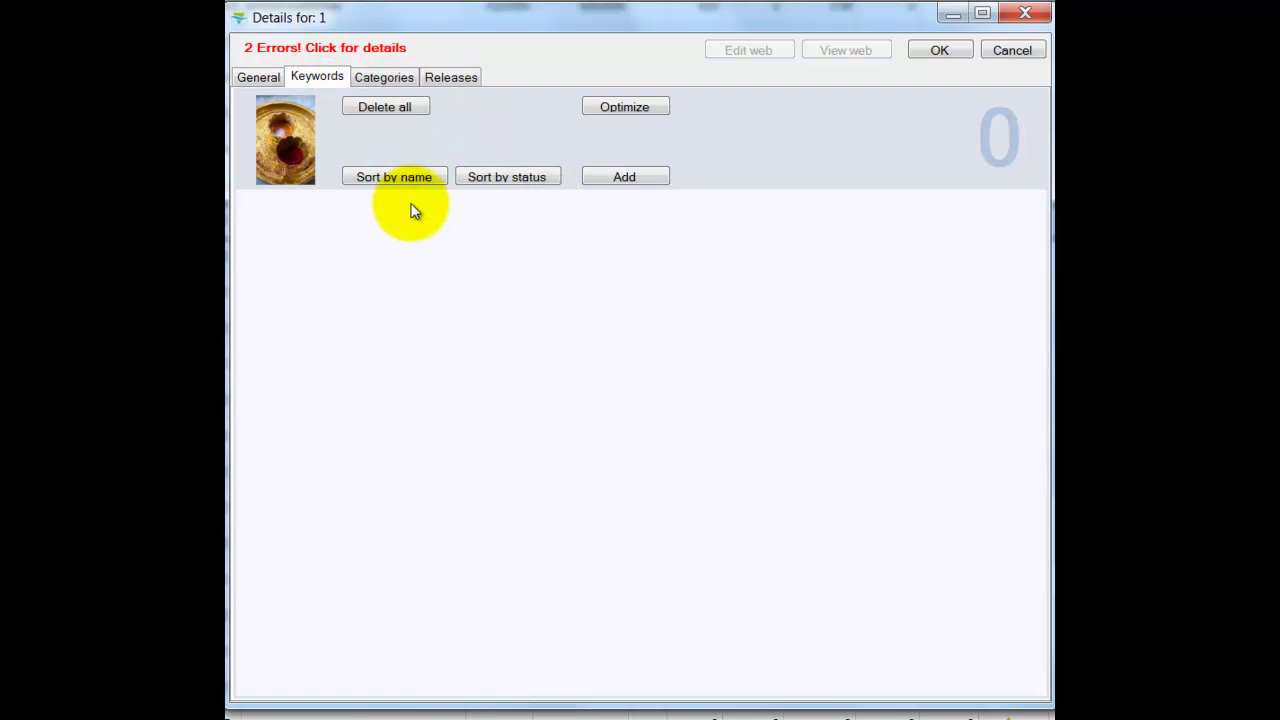
- Look through the Categories, General and Releases pages, ending on the empty Keywords page
{"action": "left_click", "coordinate": [395, 77]}
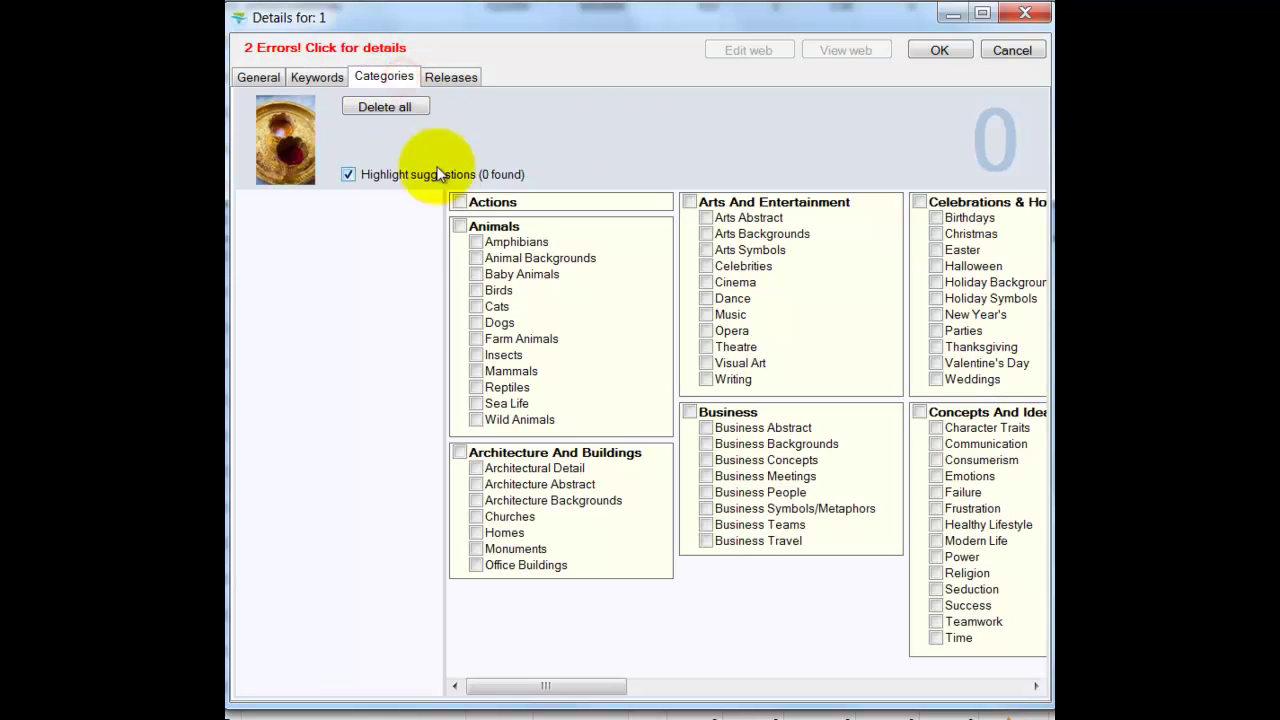
{"action": "left_click", "coordinate": [309, 77]}
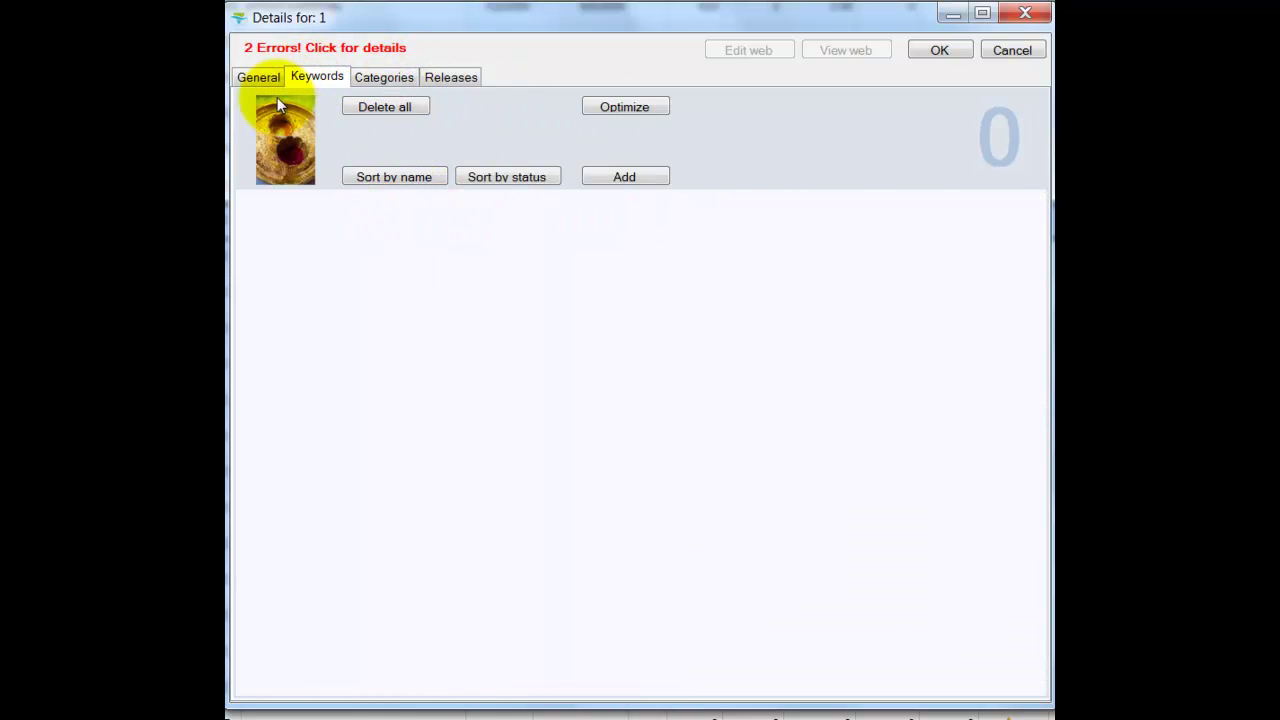
{"action": "left_click", "coordinate": [258, 77]}
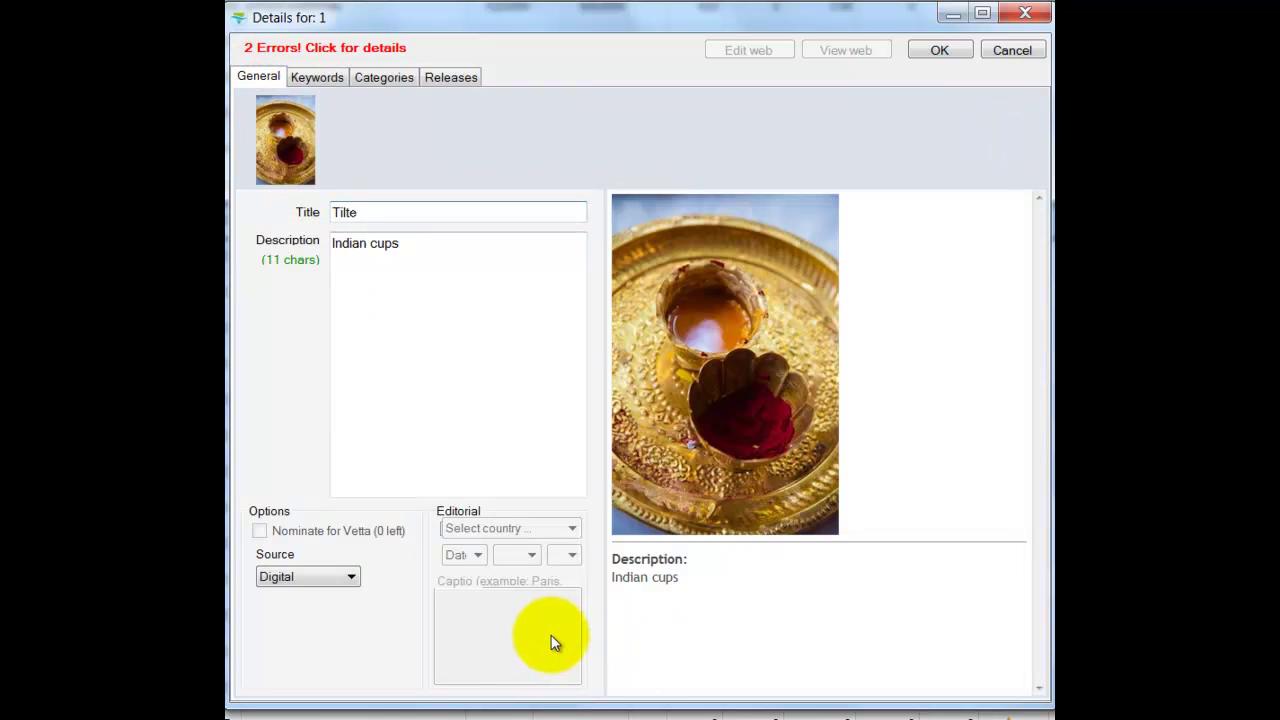
{"action": "left_click", "coordinate": [371, 80]}
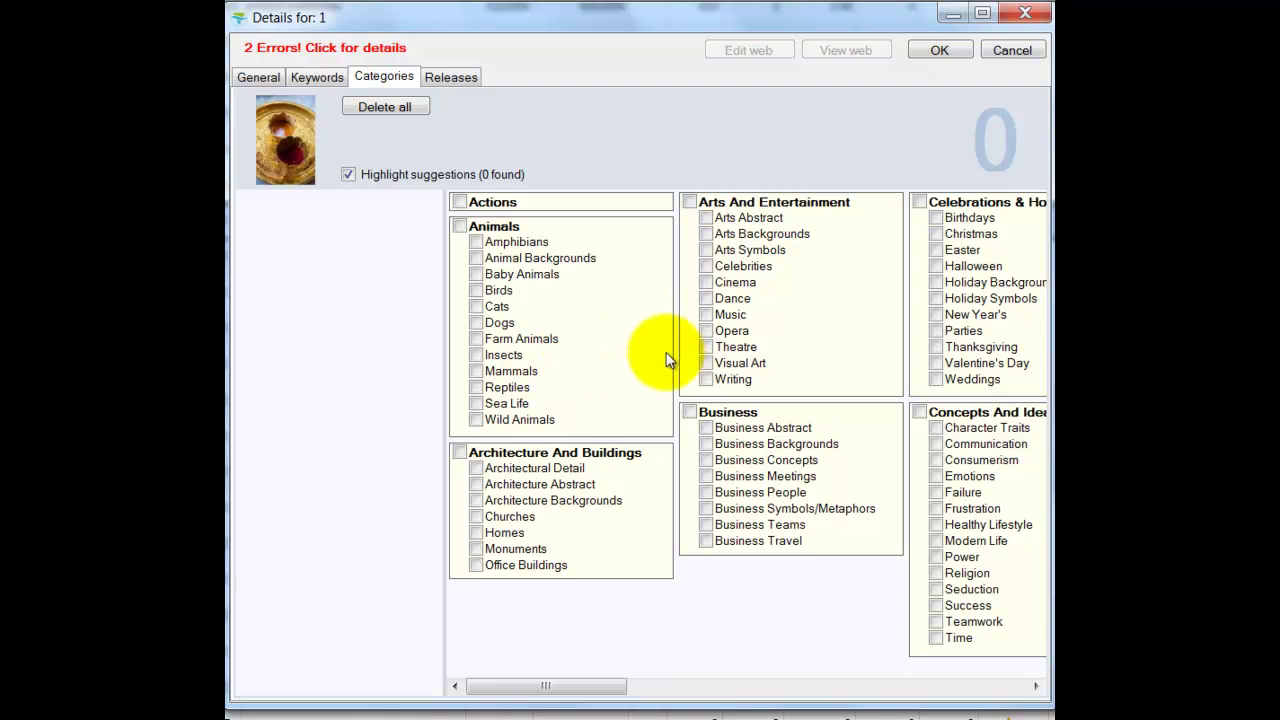
{"action": "left_click", "coordinate": [599, 677]}
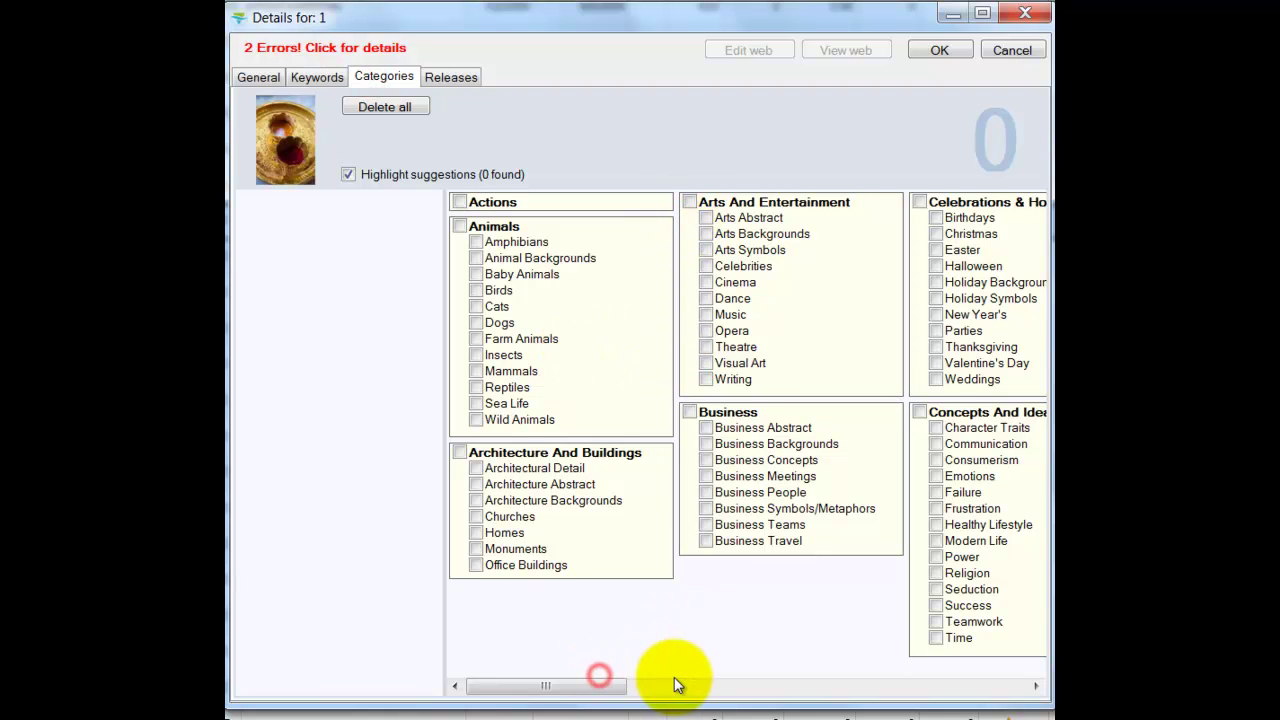
{"action": "mouse_move", "coordinate": [612, 686]}
{"action": "left_mouse_down"}
{"action": "mouse_move", "coordinate": [1020, 686]}
{"action": "mouse_move", "coordinate": [620, 687]}
{"action": "left_mouse_up"}
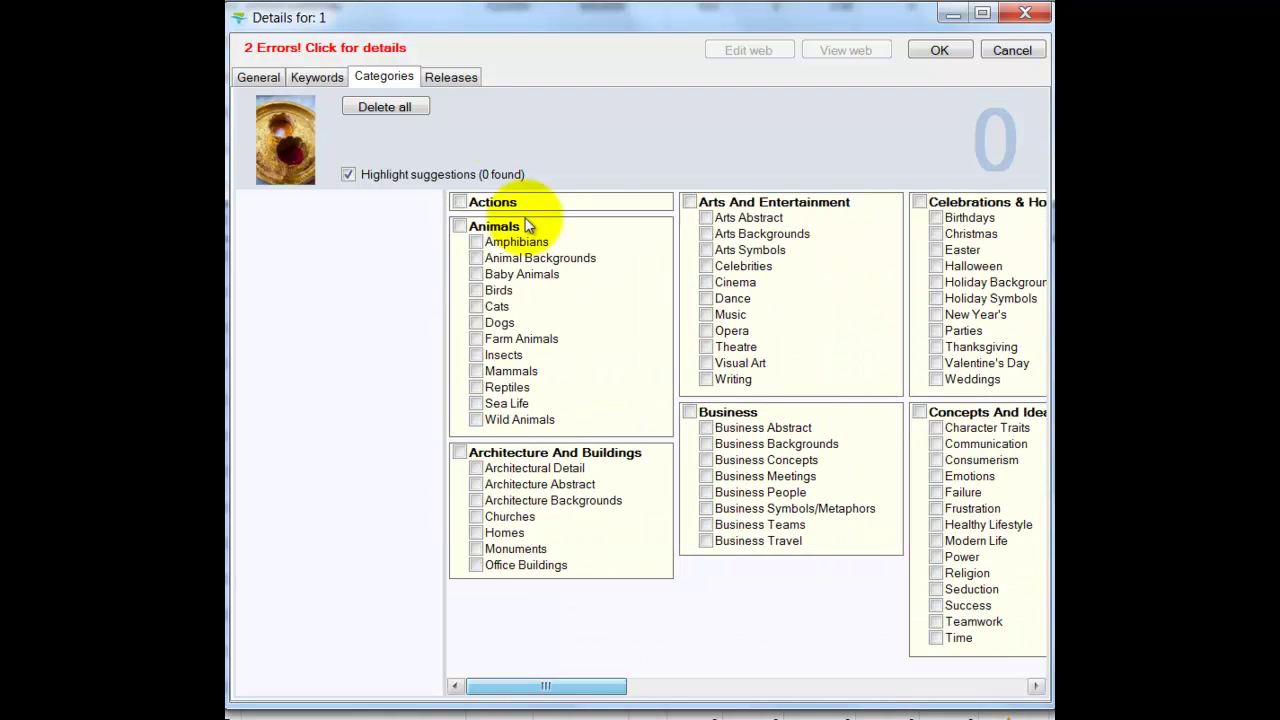
{"action": "left_click", "coordinate": [460, 80]}
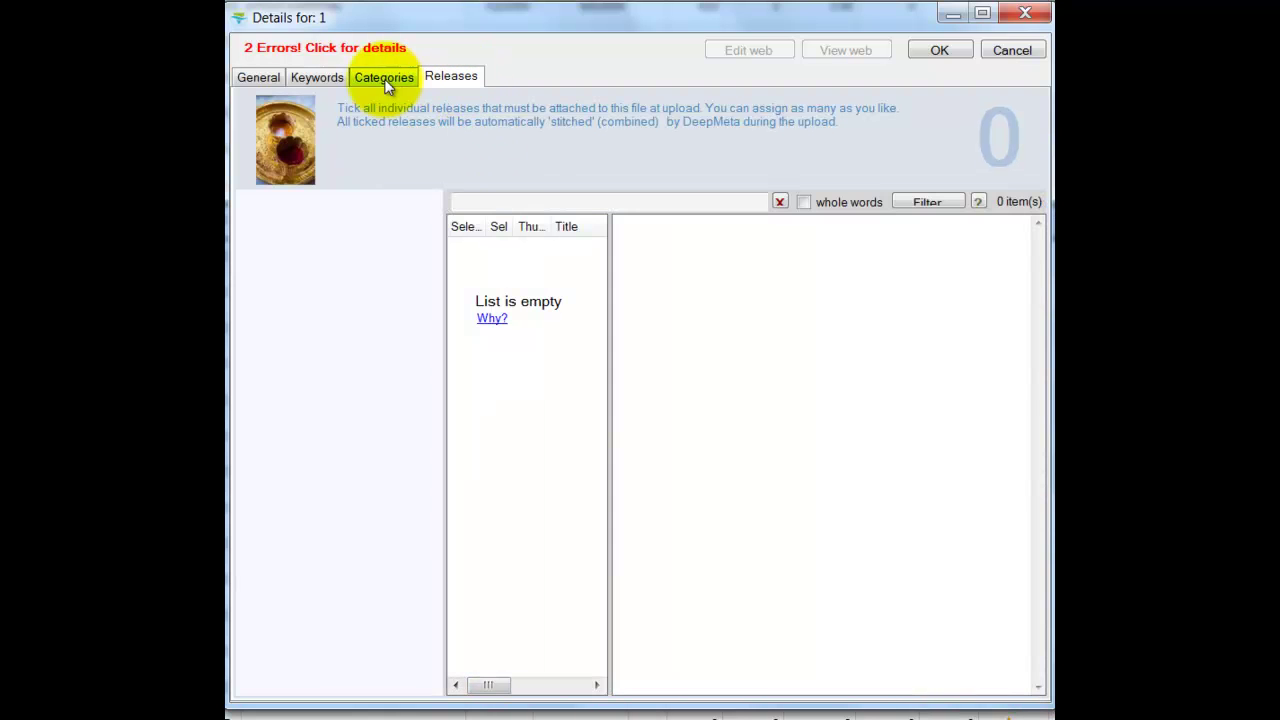
{"action": "left_click", "coordinate": [322, 78]}
{"action": "left_click", "coordinate": [455, 220]}
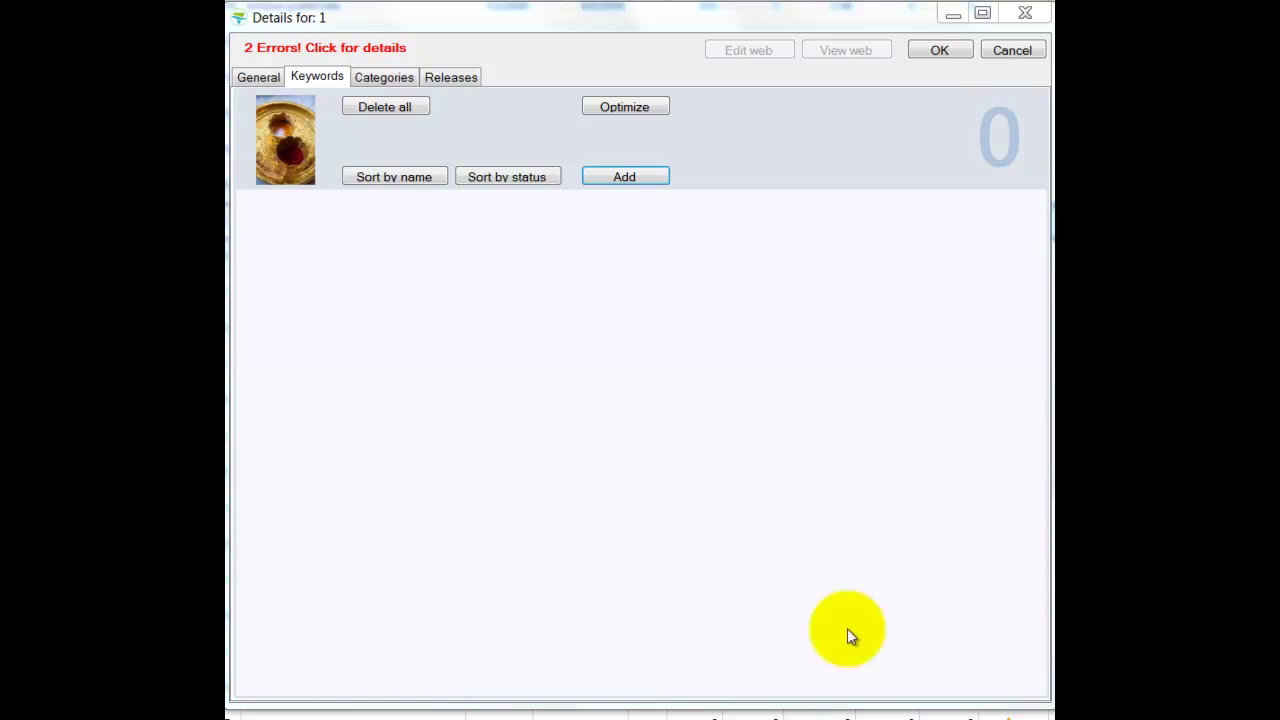
- Add the keyword 'cups gold etc' so the keyword count reads 1
{"action": "left_click", "coordinate": [619, 178]}
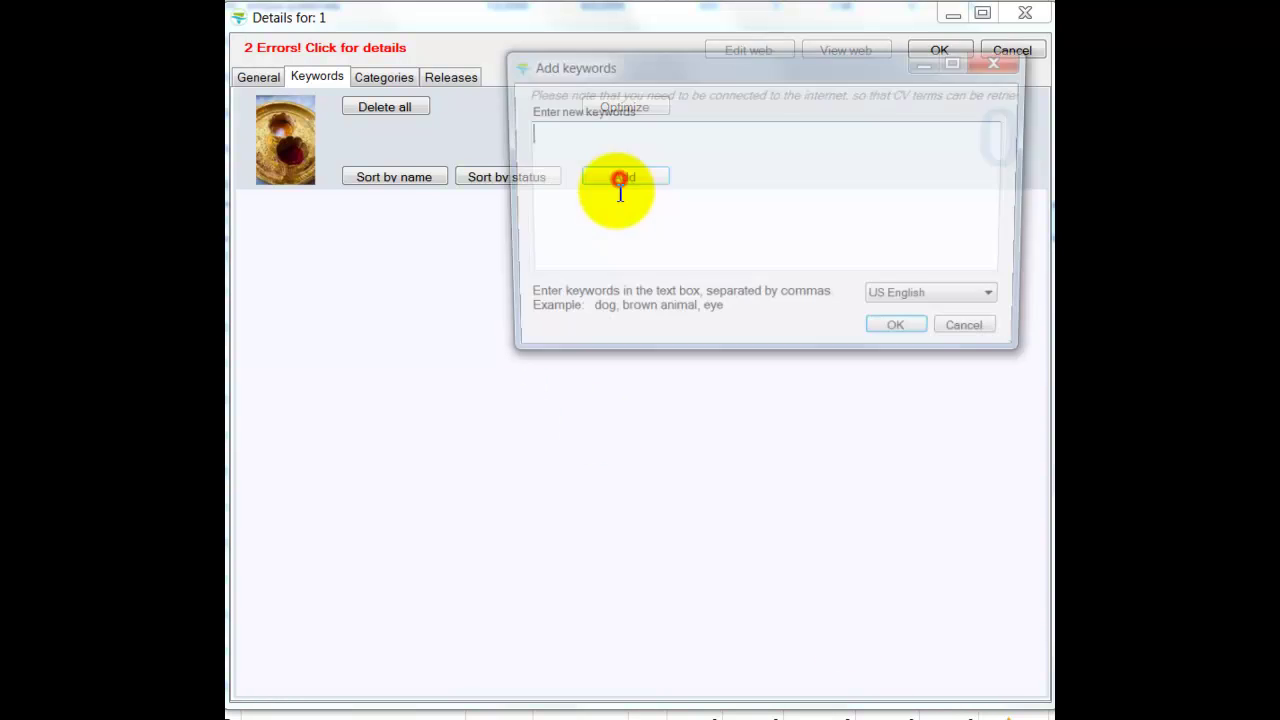
{"action": "left_click_drag", "start_coordinate": [694, 78], "coordinate": [658, 130]}
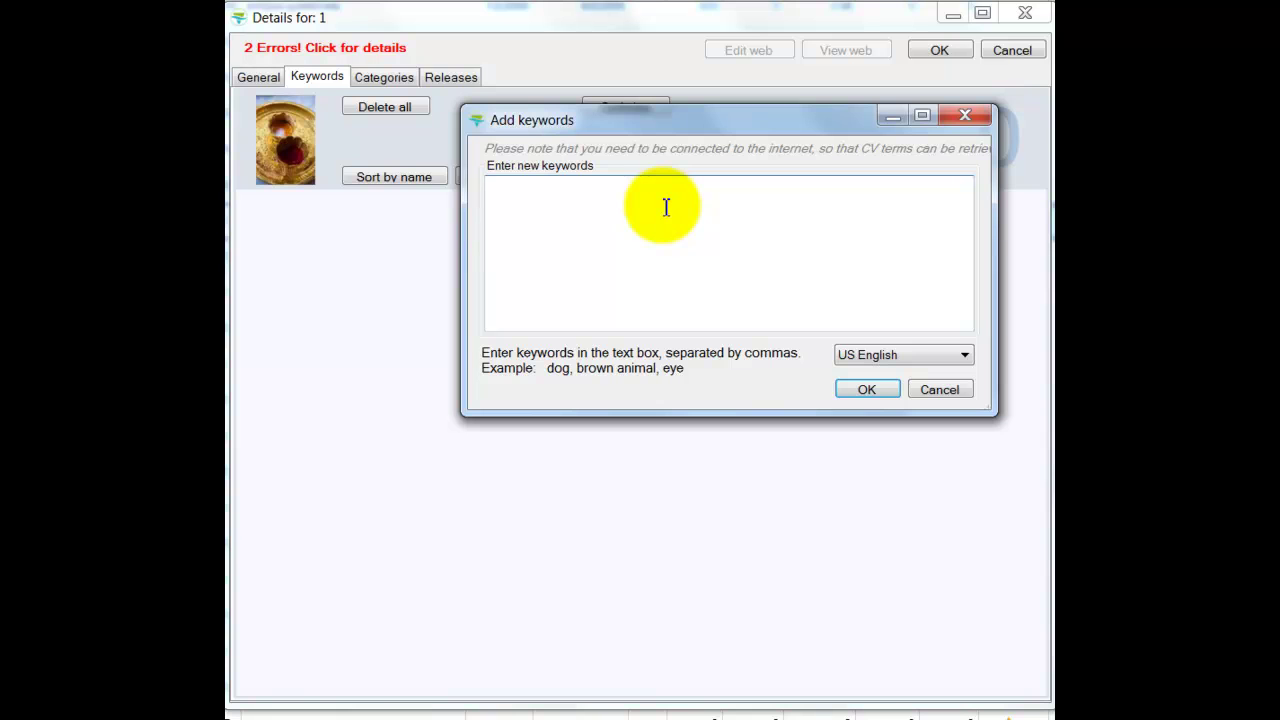
{"action": "type", "text": "cups gold etc..."}
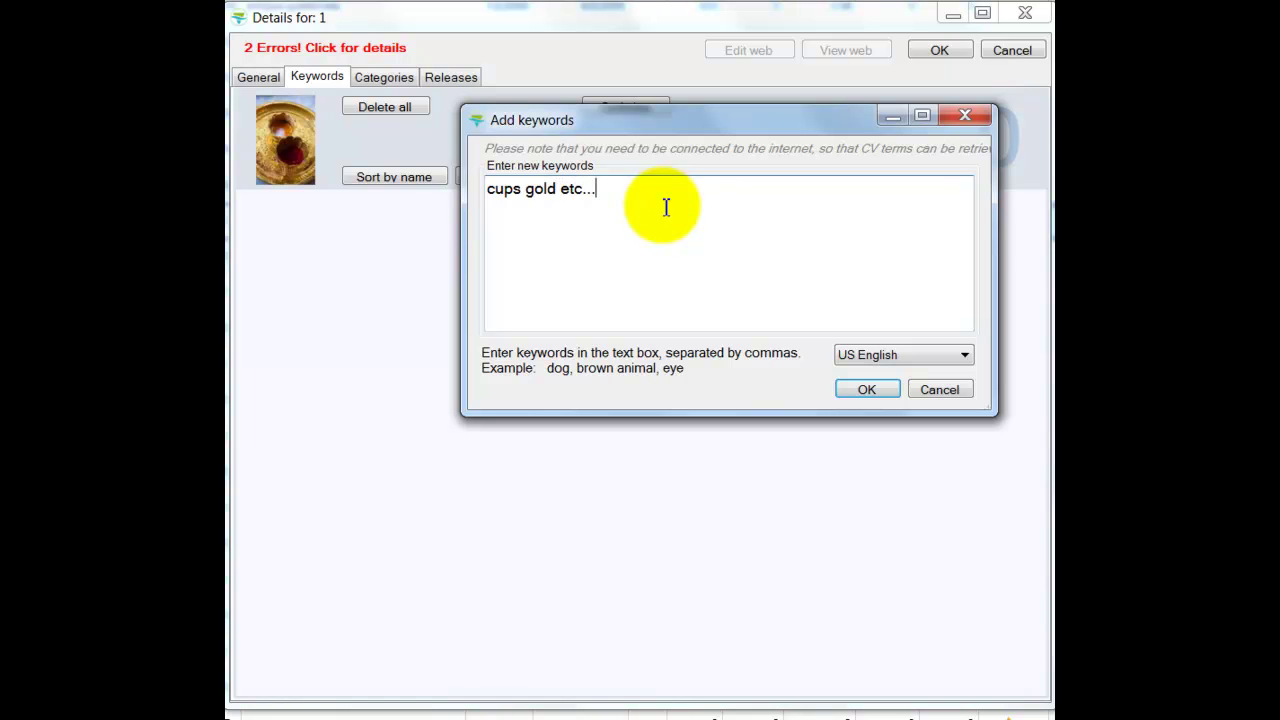
{"action": "left_click", "coordinate": [867, 390]}
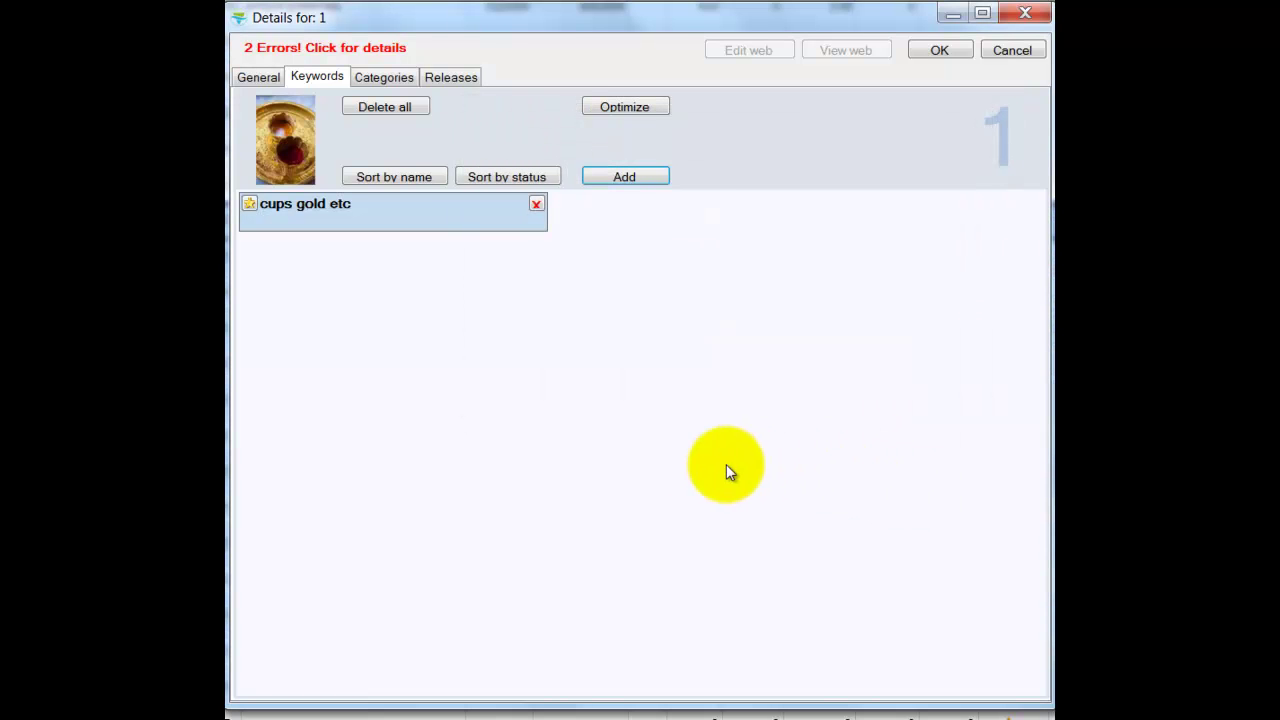
- Assign the photo the Cats and Dogs categories
{"action": "left_click", "coordinate": [390, 78]}
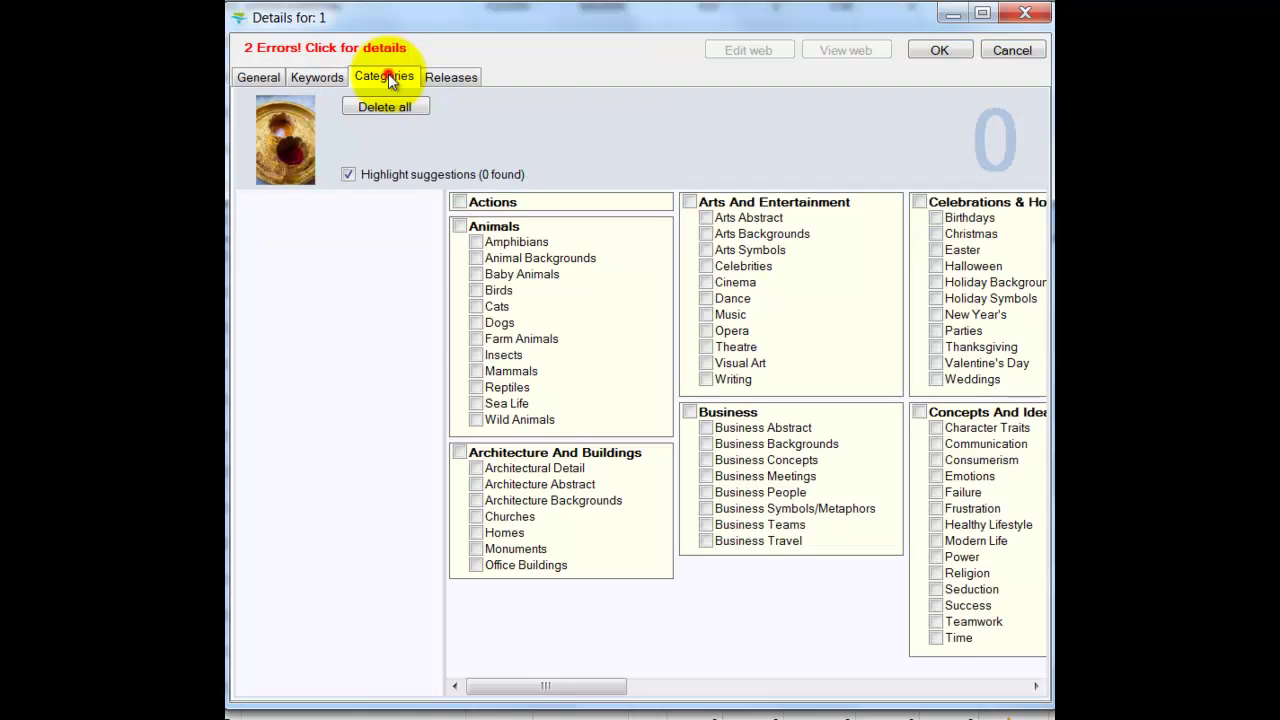
{"action": "left_click", "coordinate": [490, 306]}
{"action": "left_click", "coordinate": [492, 322]}
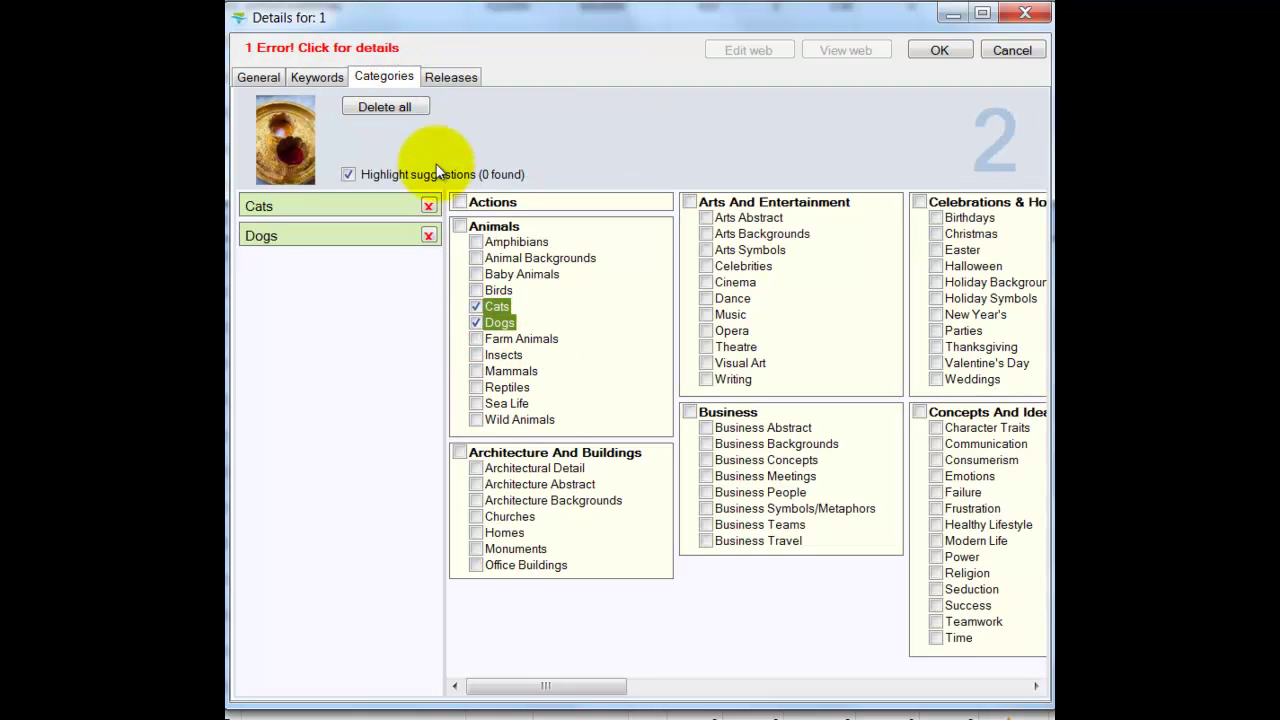
- Show the remaining error, which asks for at least 5 valid keywords
{"action": "left_click", "coordinate": [446, 85]}
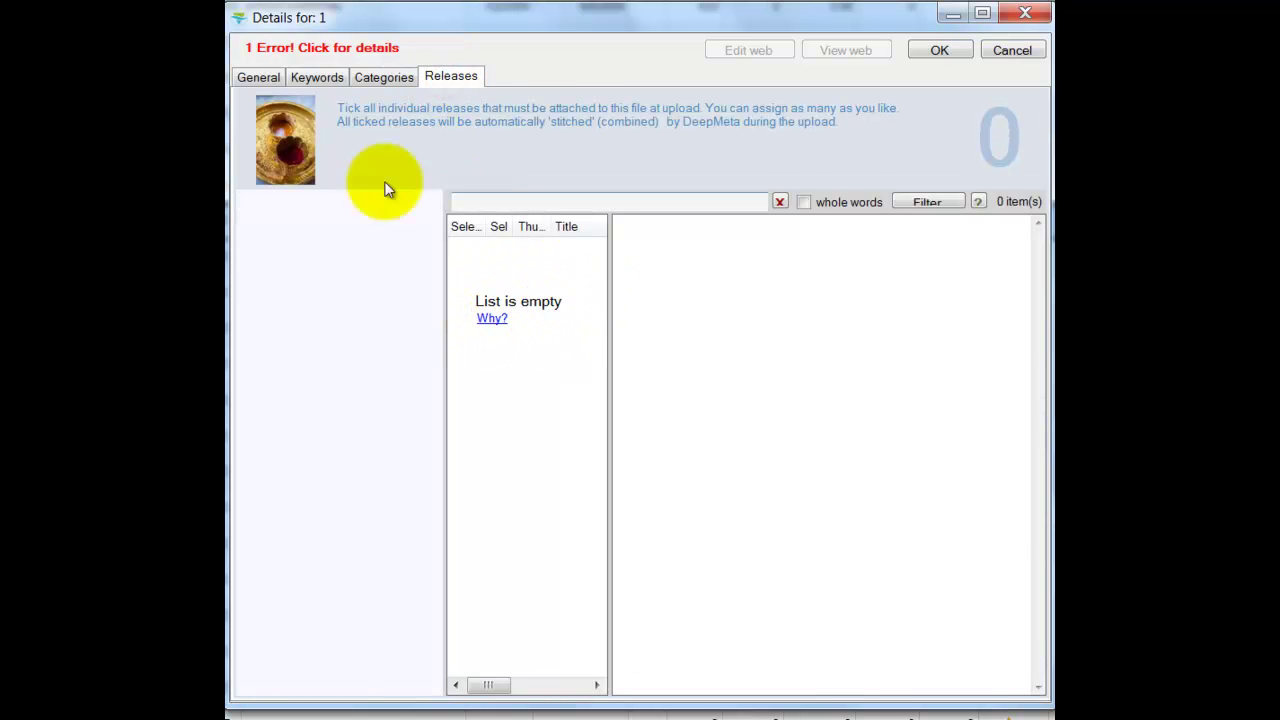
{"action": "left_click", "coordinate": [268, 77]}
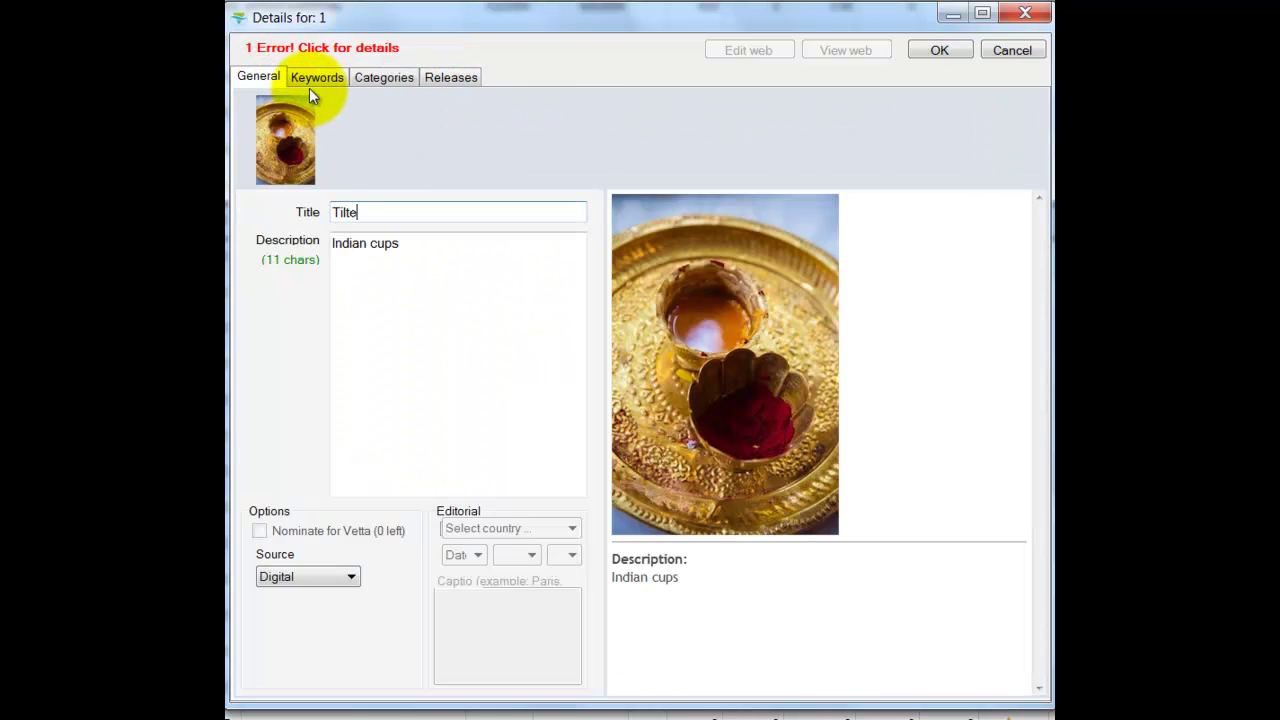
{"action": "left_click", "coordinate": [309, 85]}
{"action": "left_click", "coordinate": [320, 48]}
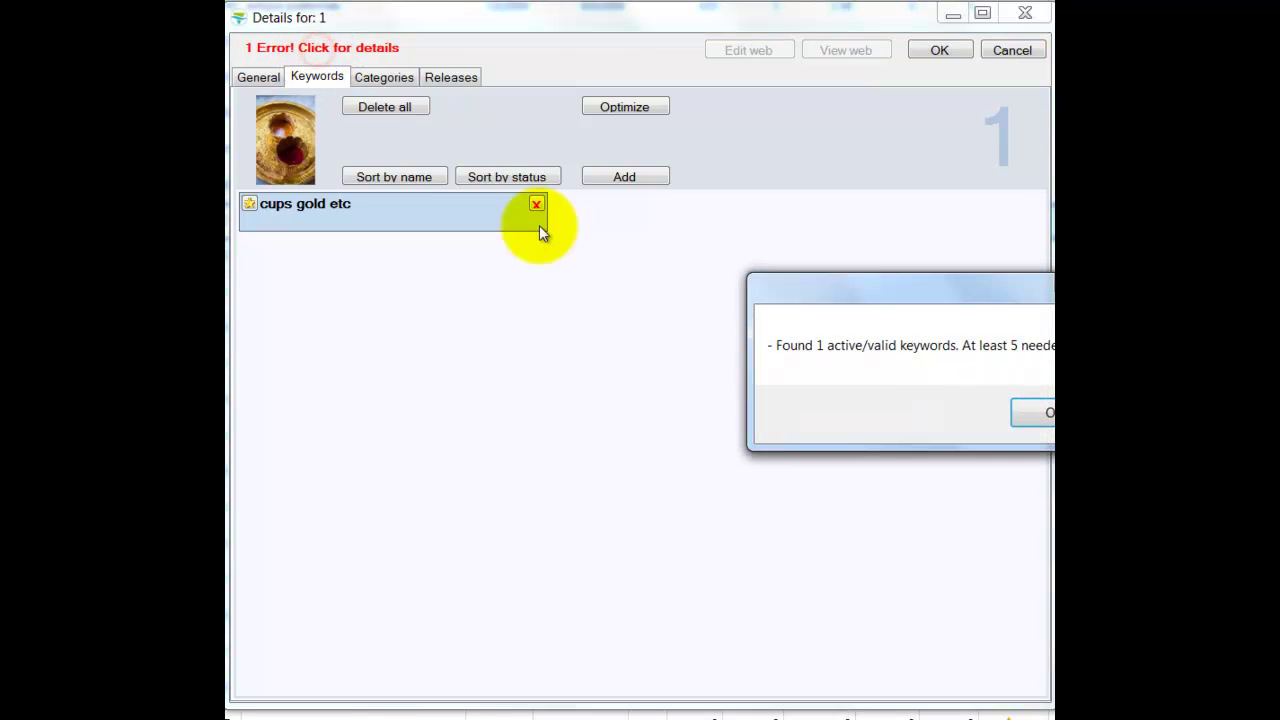
- Dismiss the error message and add gold as a keyword
{"action": "left_click_drag", "start_coordinate": [968, 291], "coordinate": [754, 273]}
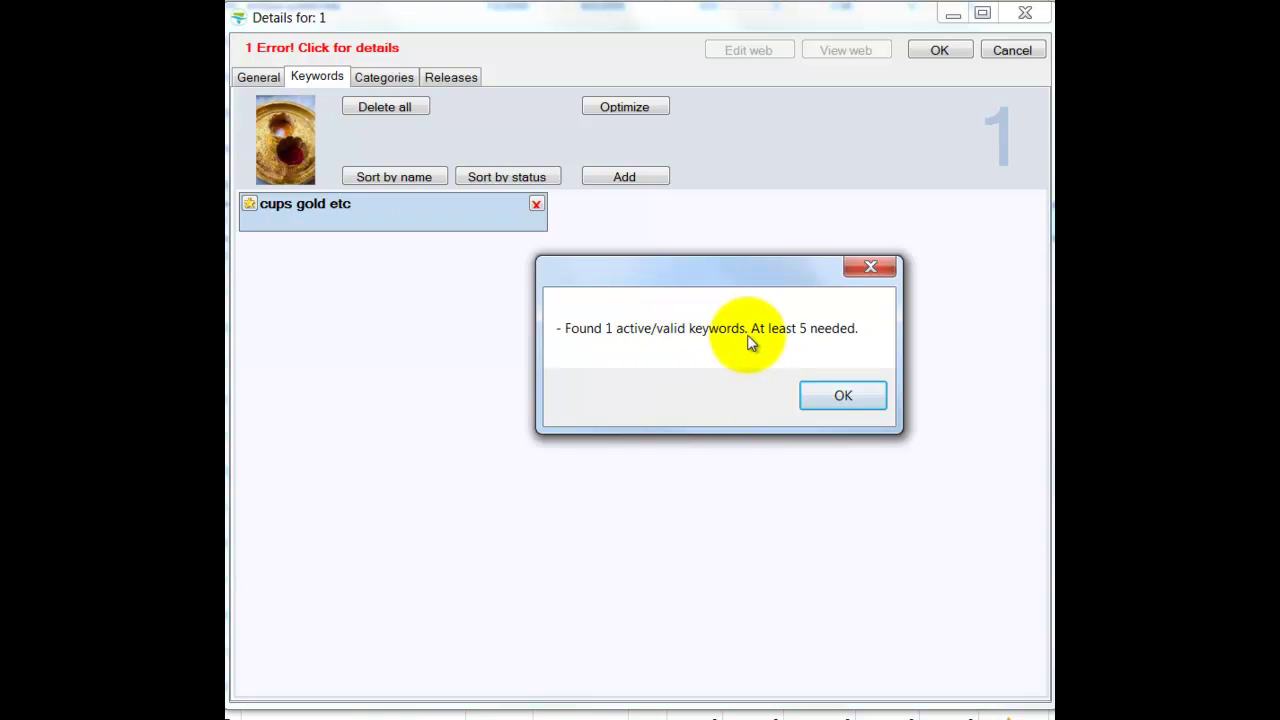
{"action": "left_click", "coordinate": [840, 396]}
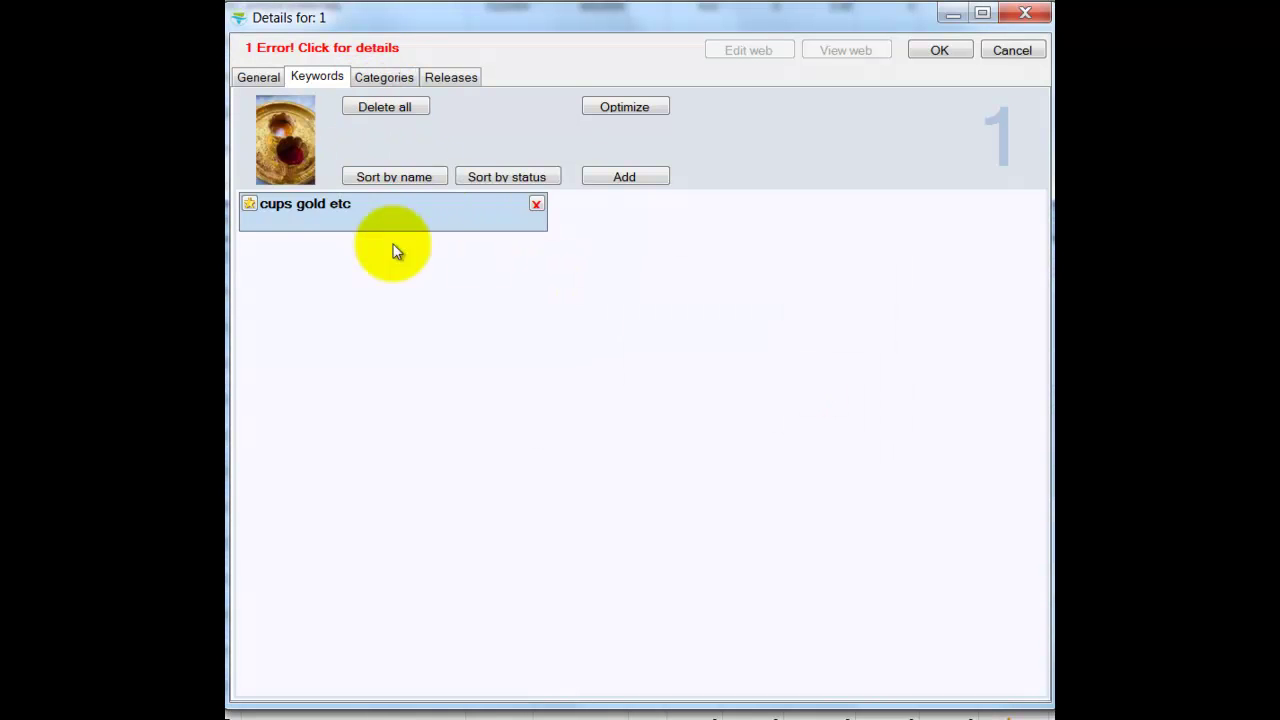
{"action": "left_click", "coordinate": [624, 176]}
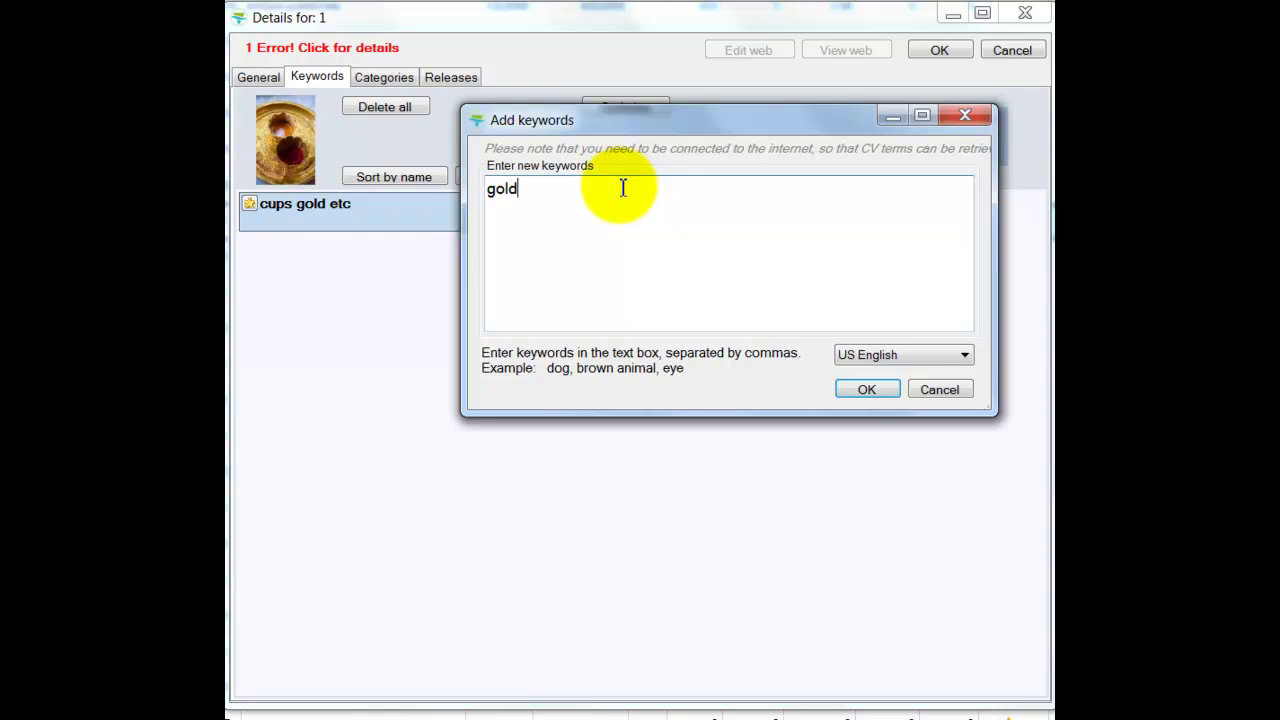
{"action": "left_click", "coordinate": [866, 389]}
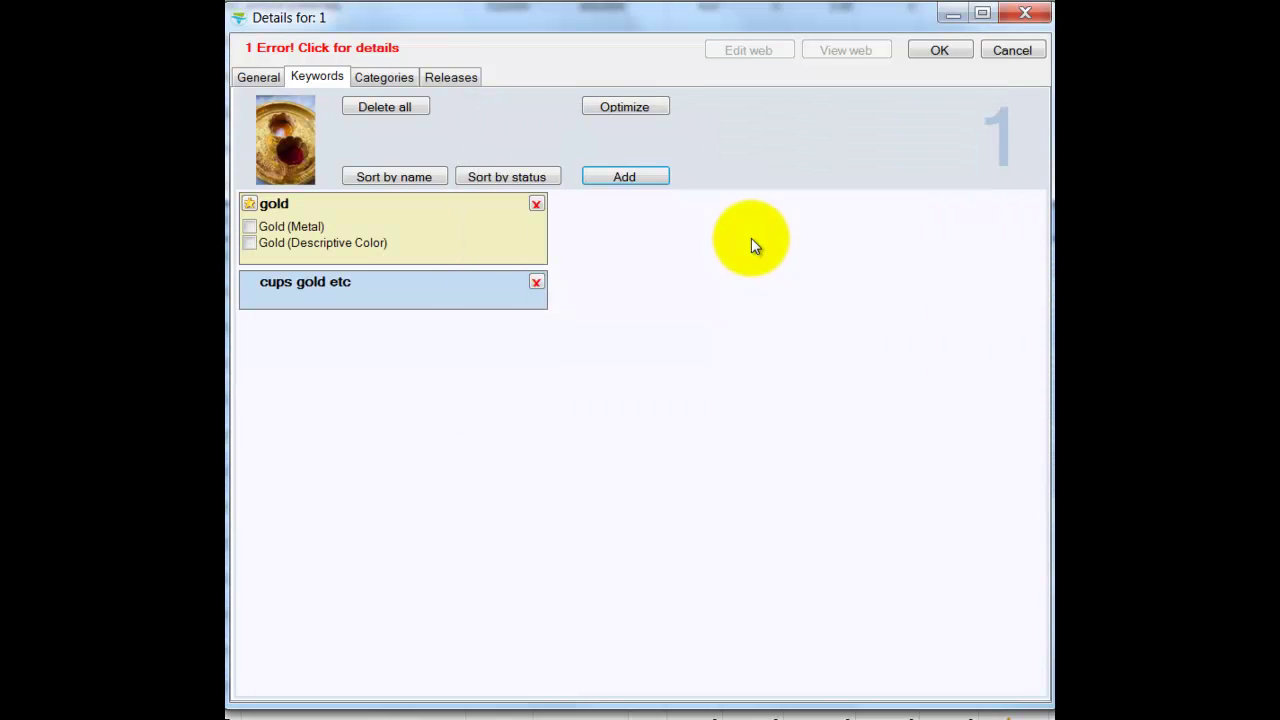
- Add the keywords indian and food
{"action": "left_click", "coordinate": [630, 181]}
{"action": "type", "text": "indian"}
{"action": "left_click", "coordinate": [865, 390]}
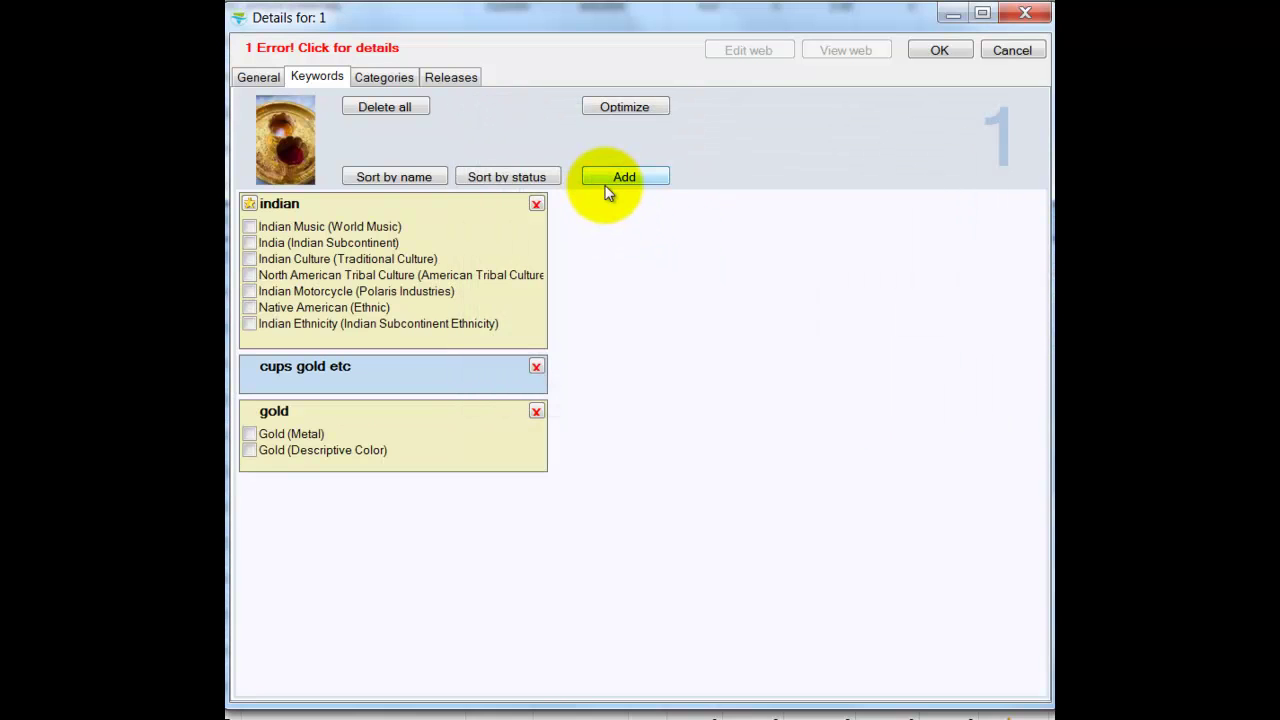
{"action": "left_click", "coordinate": [610, 180]}
{"action": "type", "text": "food"}
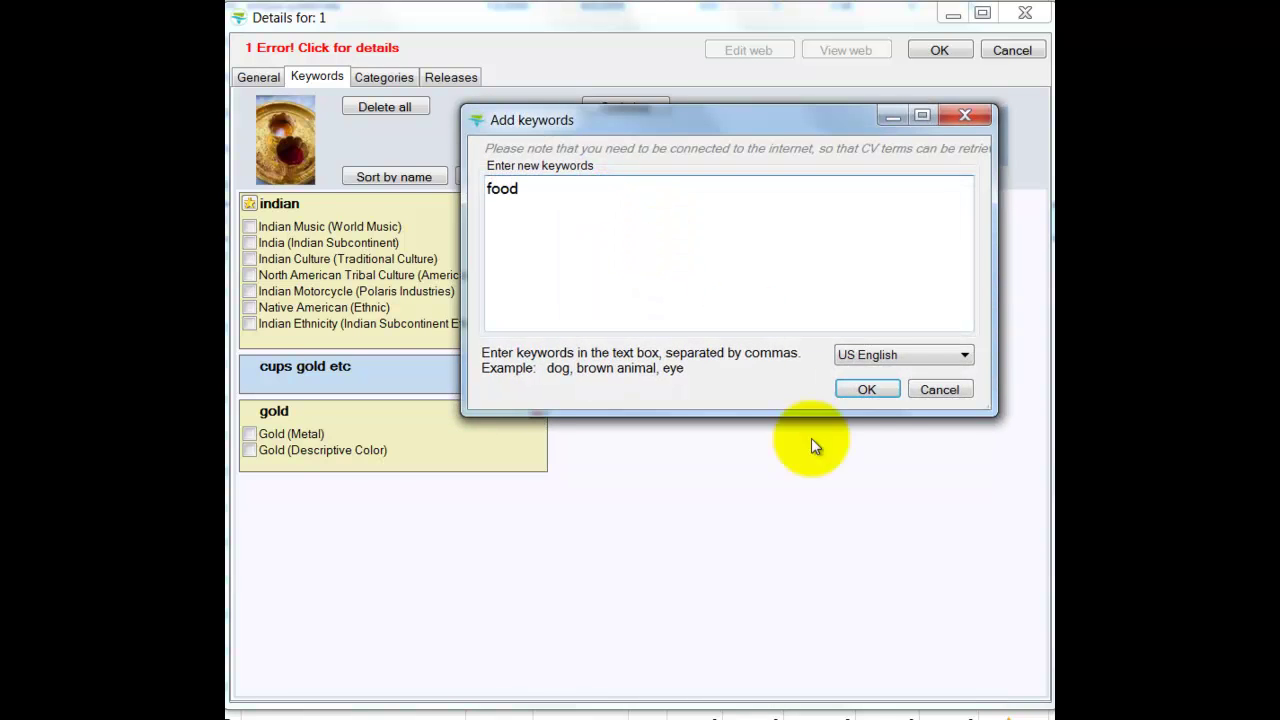
{"action": "left_click", "coordinate": [866, 390]}
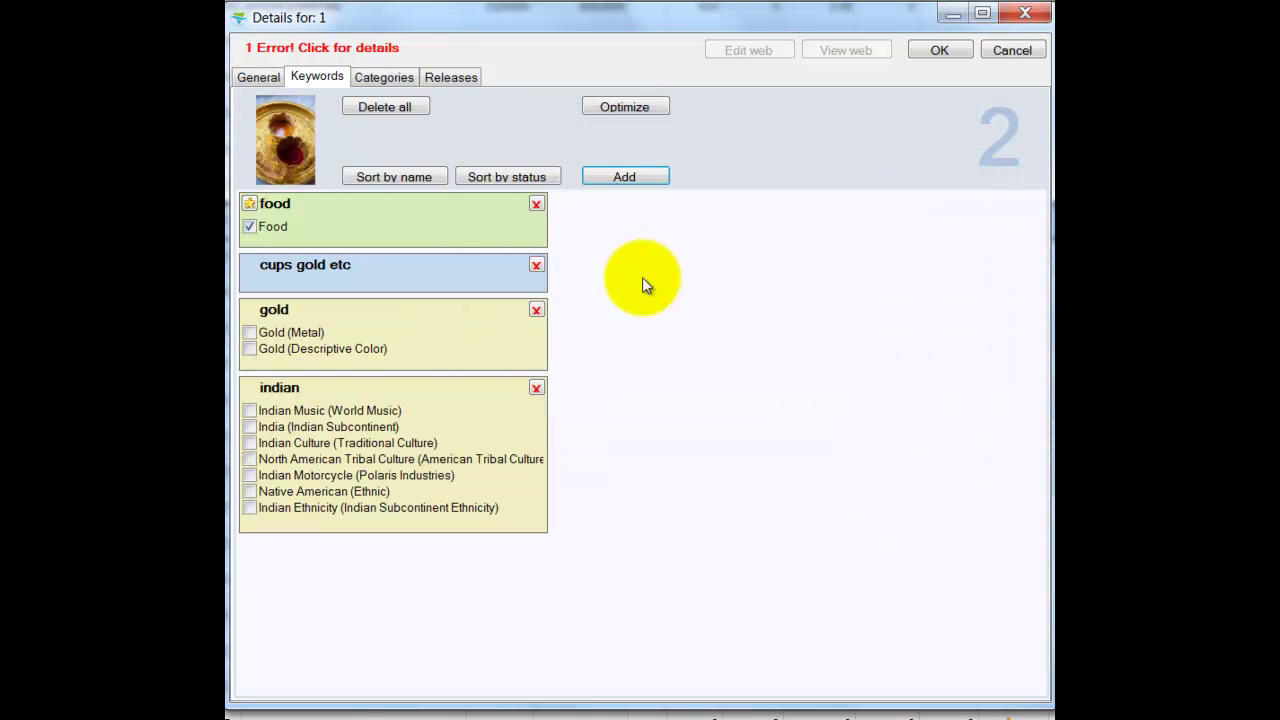
- Add yellow as a keyword
{"action": "left_click", "coordinate": [634, 178]}
{"action": "left_click", "coordinate": [694, 268]}
{"action": "type", "text": "yel"}
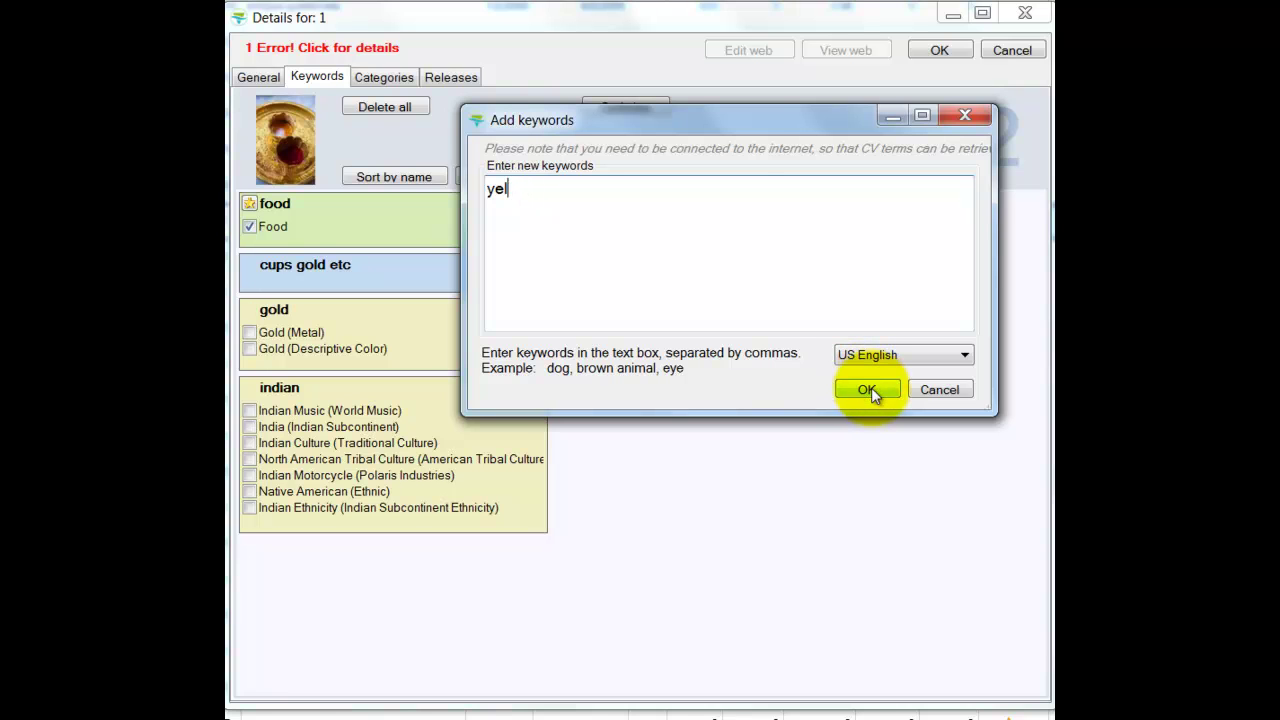
{"action": "type", "text": "llowlow"}
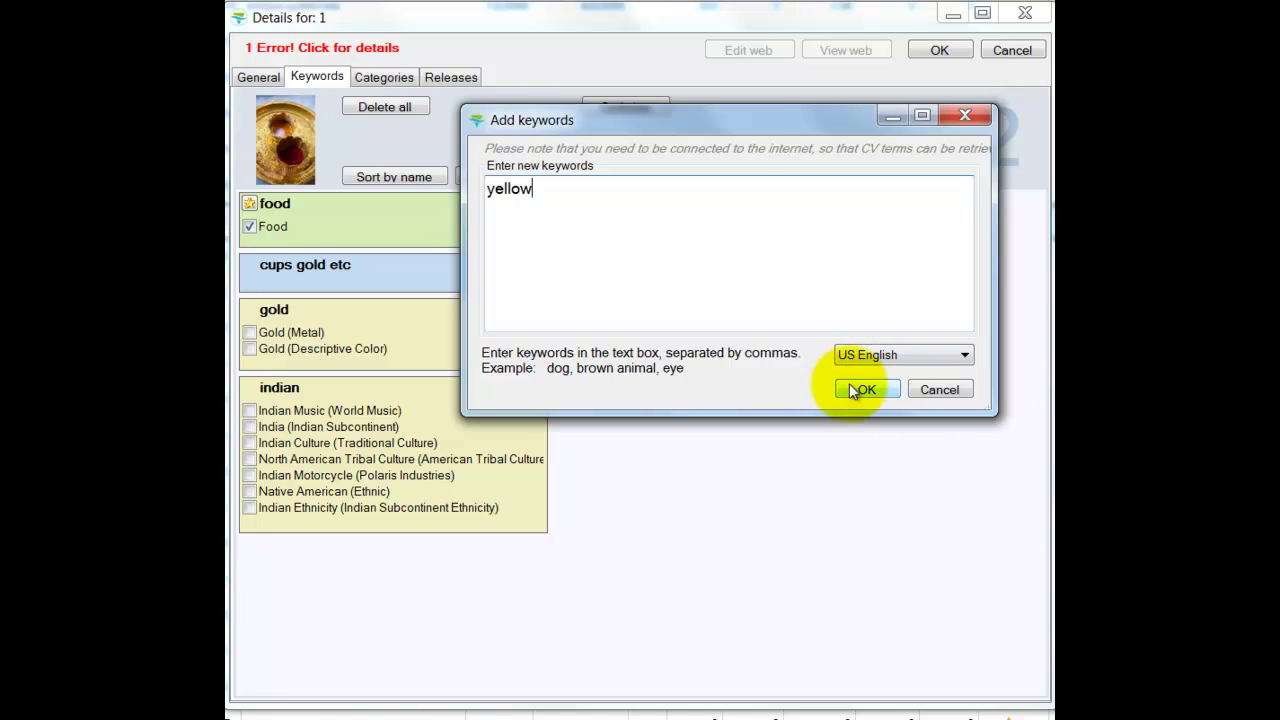
{"action": "left_click", "coordinate": [858, 386]}
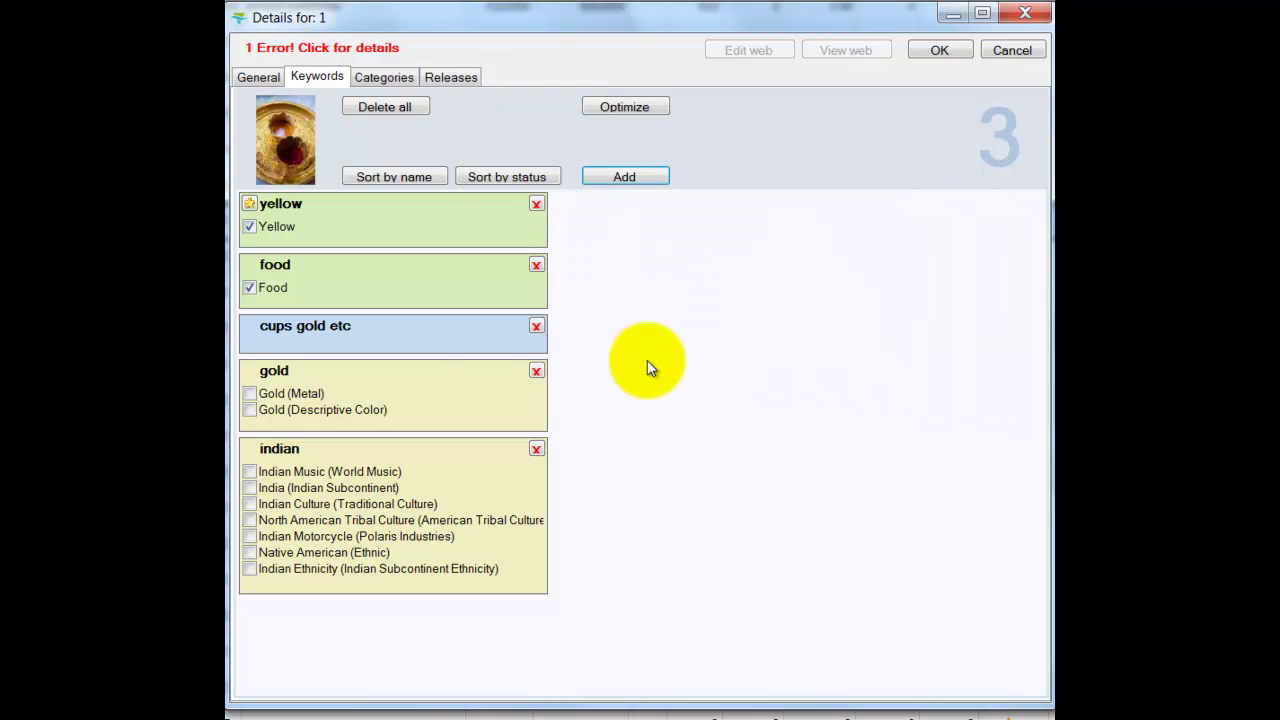
- Give indian the Indian Ethnicity meaning and gold both Metal and Descriptive Color meanings
{"action": "left_click", "coordinate": [251, 570]}
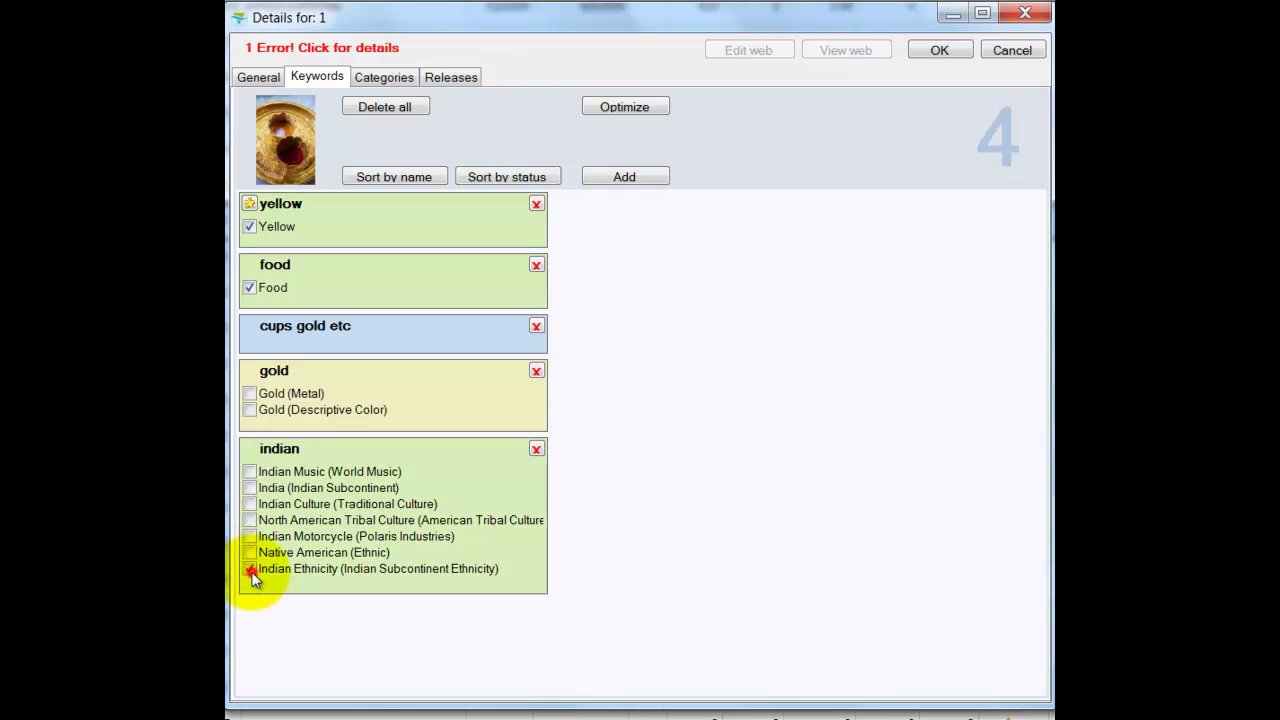
{"action": "left_click", "coordinate": [250, 411]}
{"action": "left_click", "coordinate": [250, 395]}
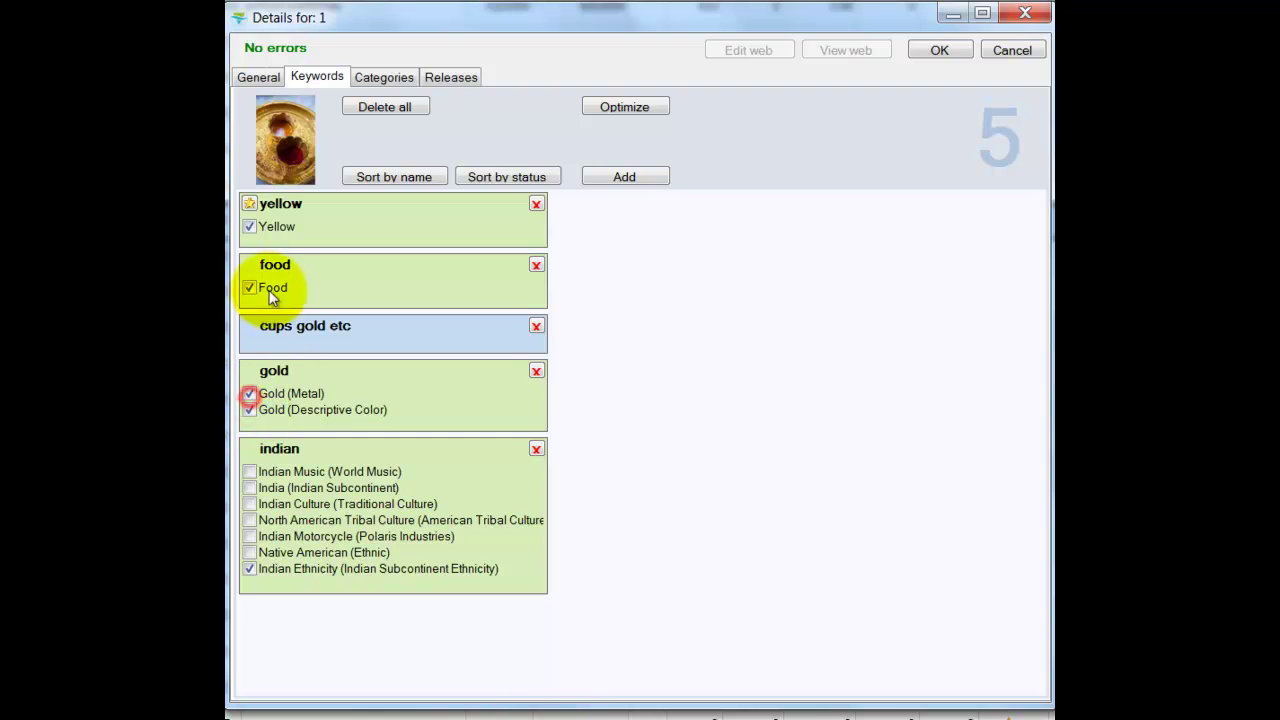
- Toggle 'cups gold etc' off and back on to clear the last error, leaving no new keyword added
{"action": "left_click", "coordinate": [536, 326]}
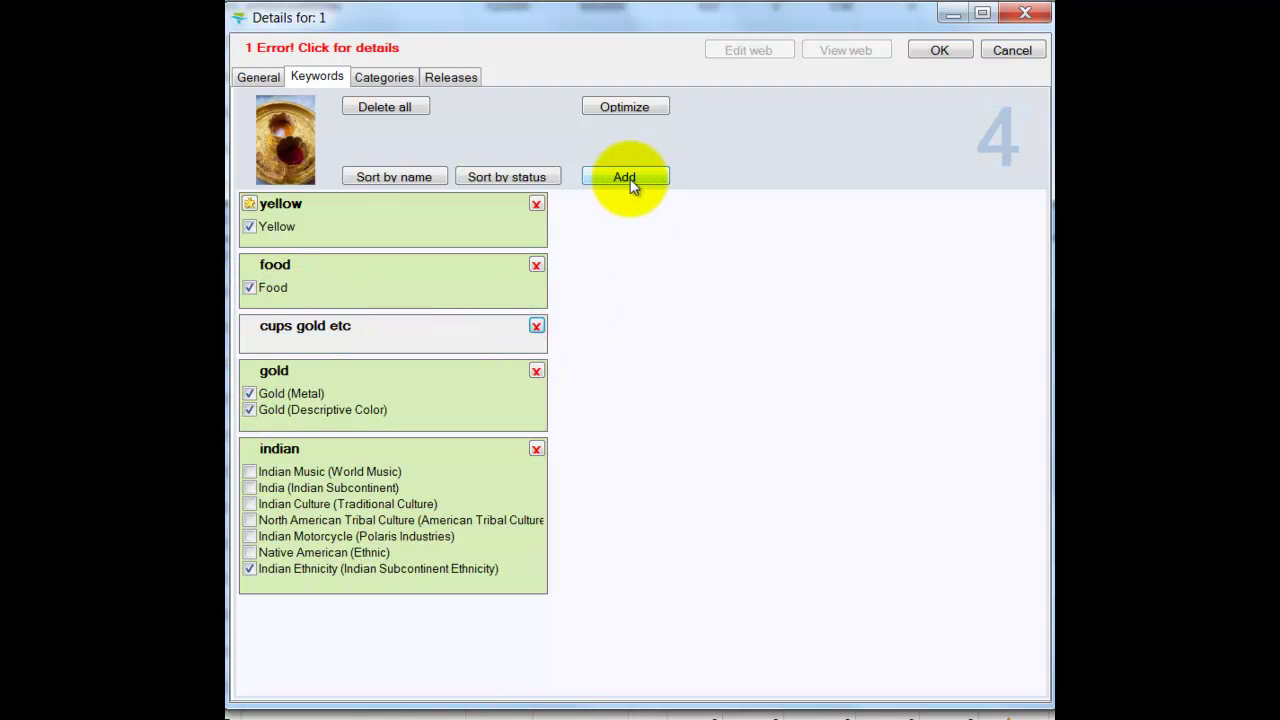
{"action": "left_click", "coordinate": [537, 326]}
{"action": "left_click", "coordinate": [537, 326]}
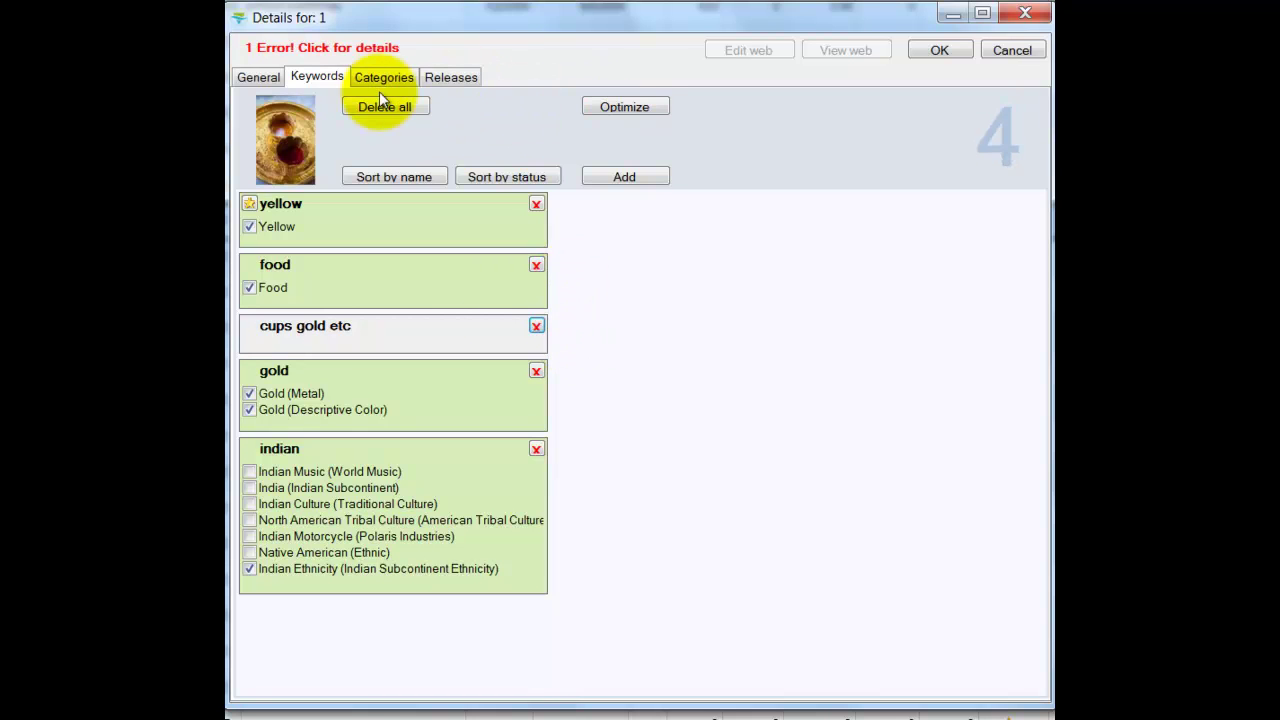
{"action": "left_click", "coordinate": [536, 327]}
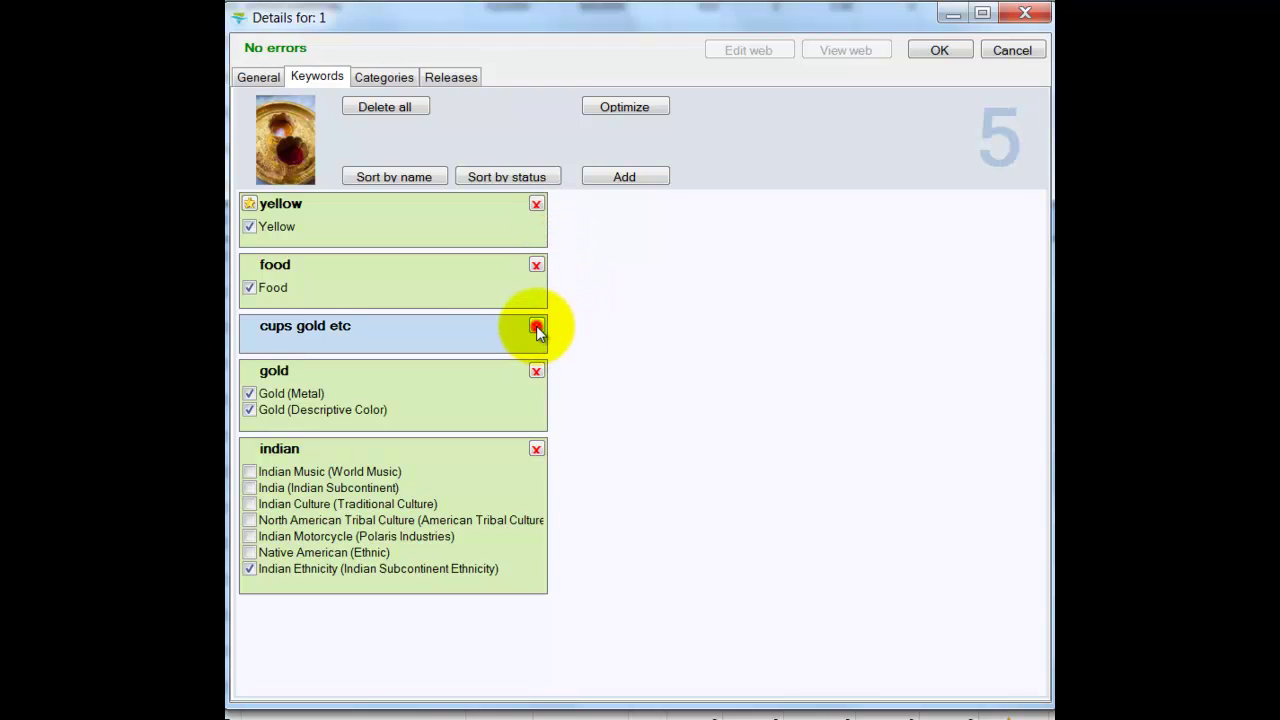
{"action": "left_click", "coordinate": [616, 178]}
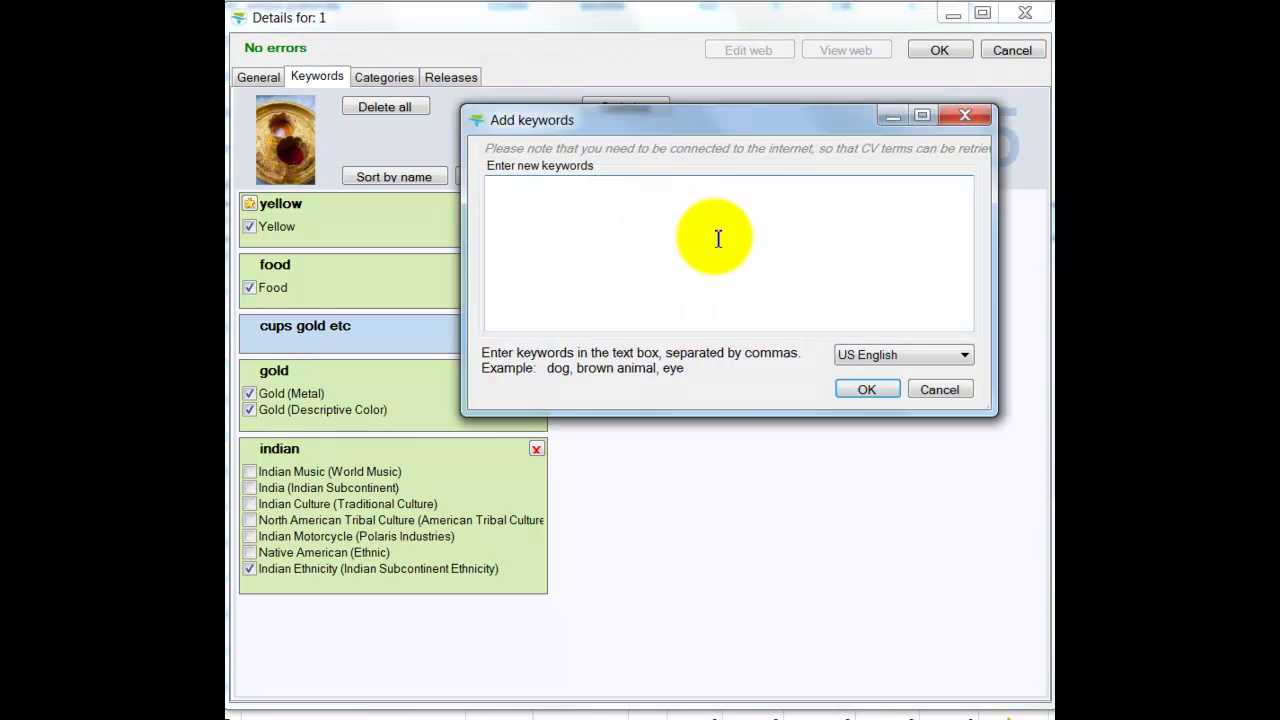
{"action": "left_click", "coordinate": [940, 390]}
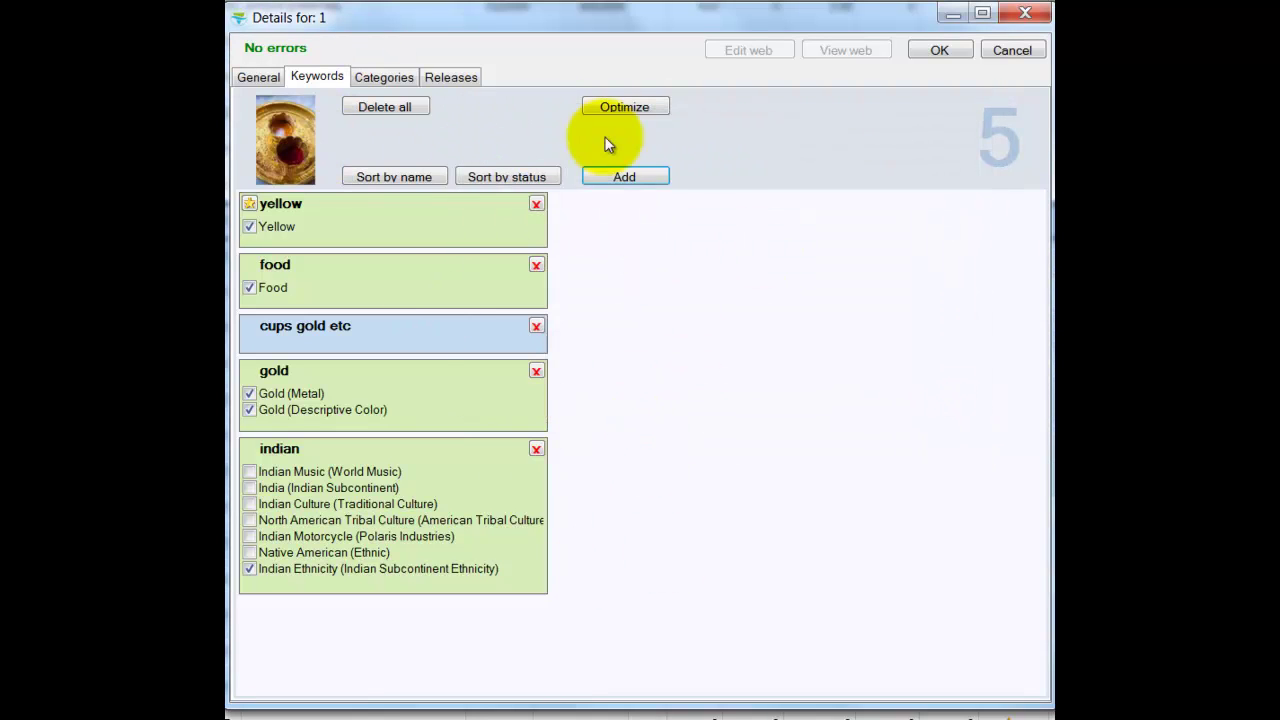
- Confirm the Details dialog with OK to save the photo's metadata
{"action": "left_click", "coordinate": [940, 55]}
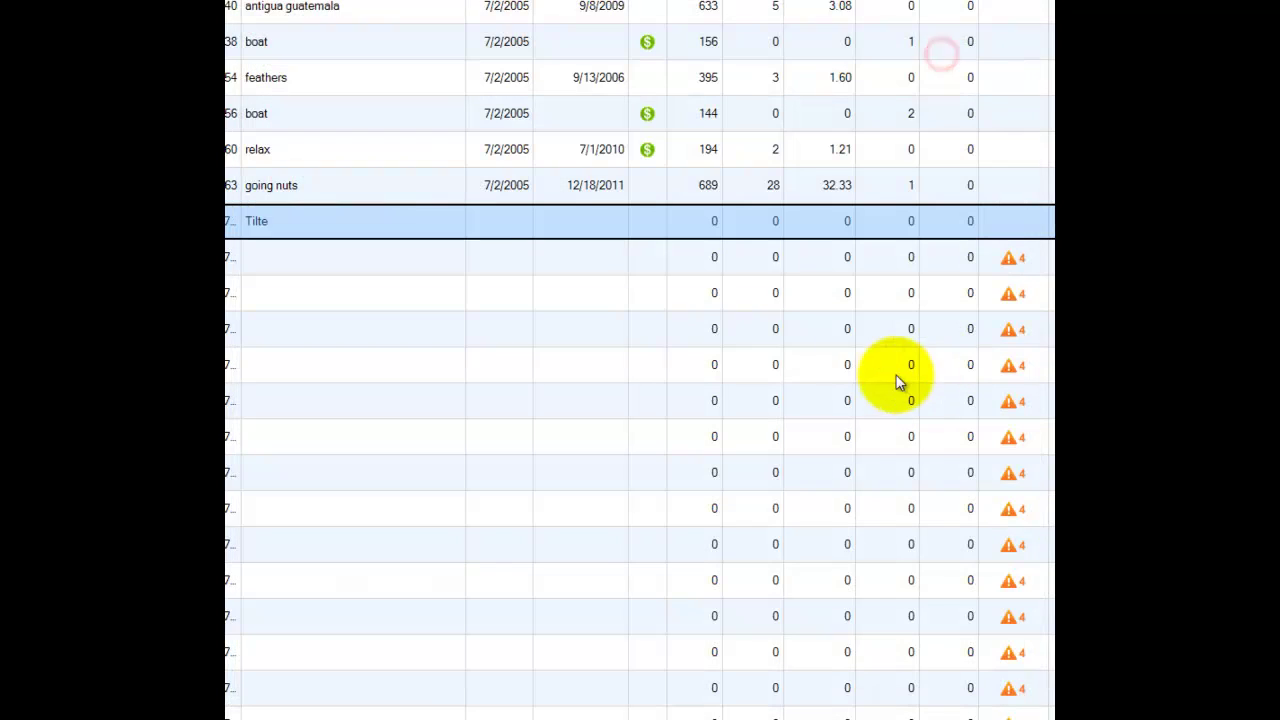